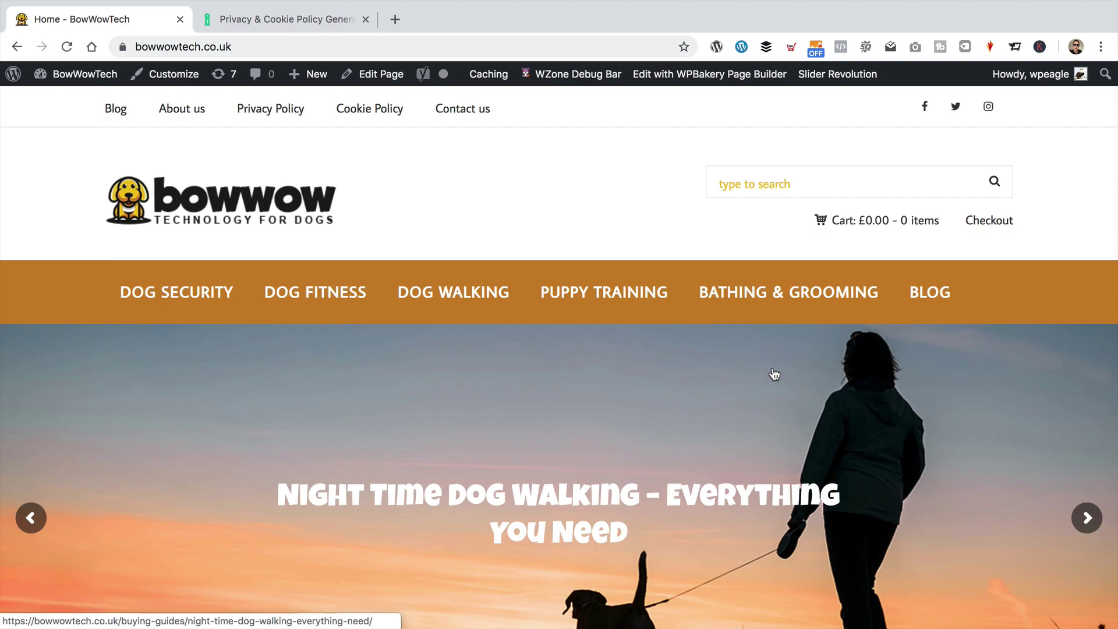
{"action": "right_click", "coordinate": [773, 372]}
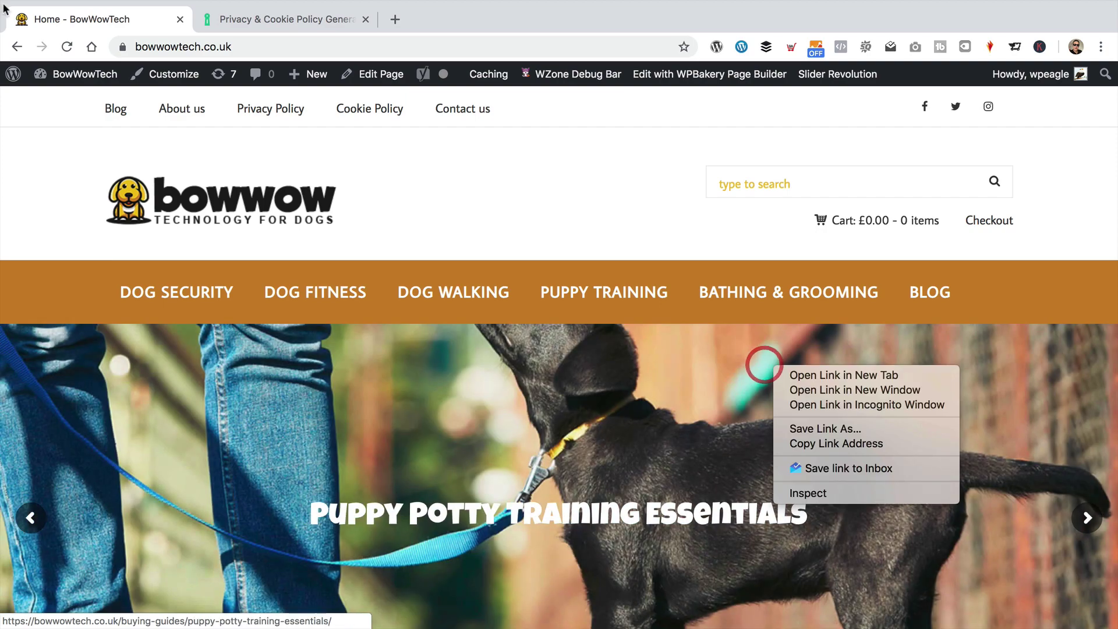
{"action": "left_click", "coordinate": [343, 149]}
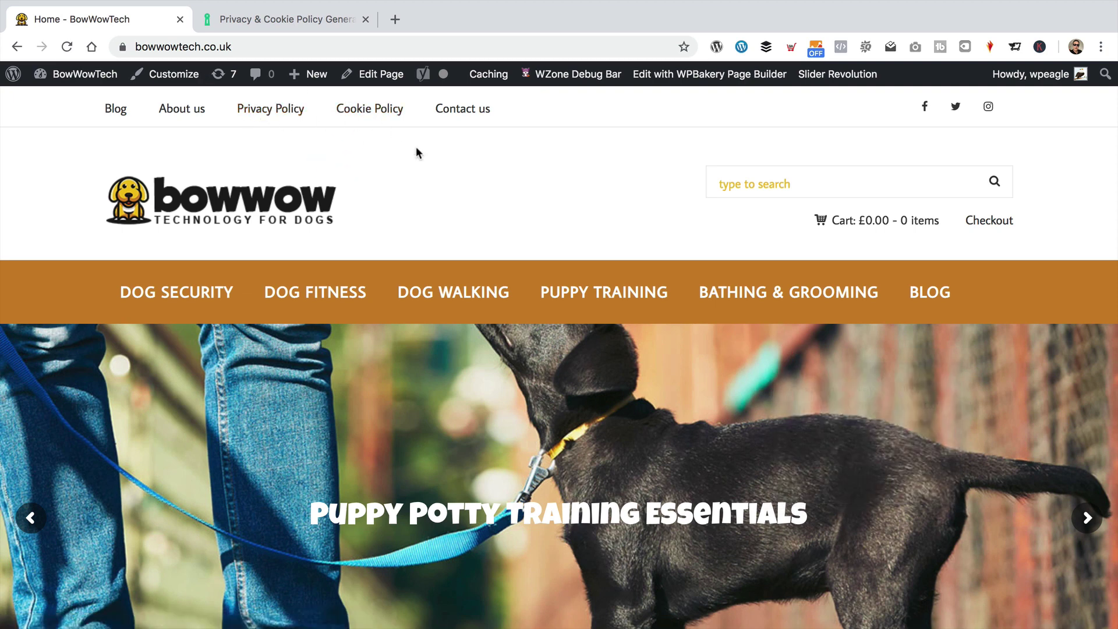
Step: Look through the BowWowTech site's Privacy Policy page and bring up its Cookie Policy page
{"action": "left_click", "coordinate": [268, 109]}
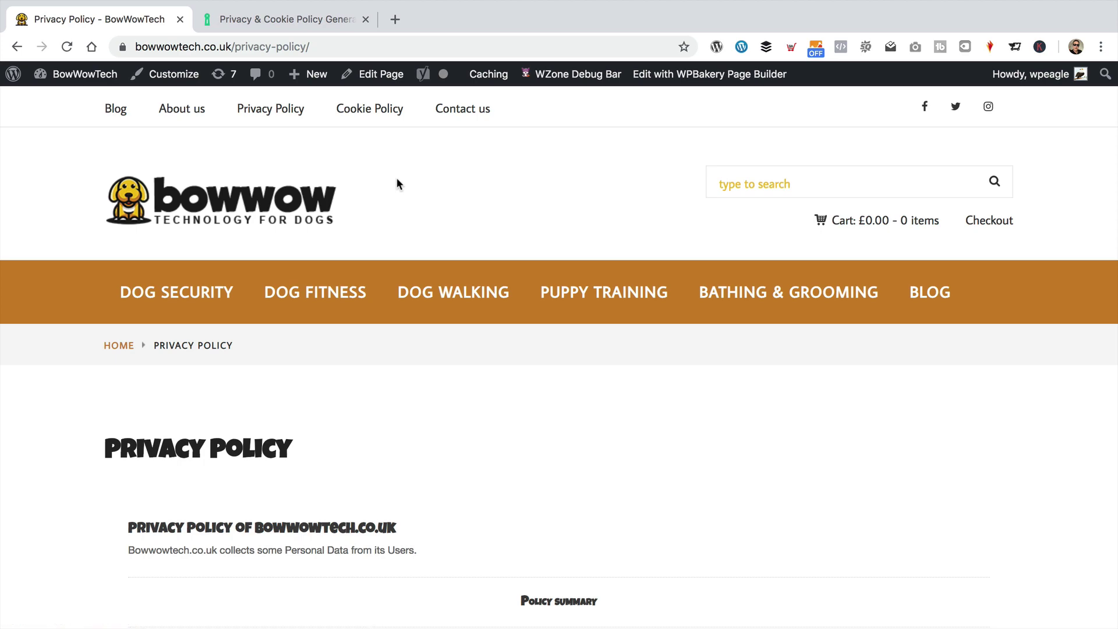
{"action": "scroll", "coordinate": [396, 179], "scroll_direction": "down", "scroll_amount": 6}
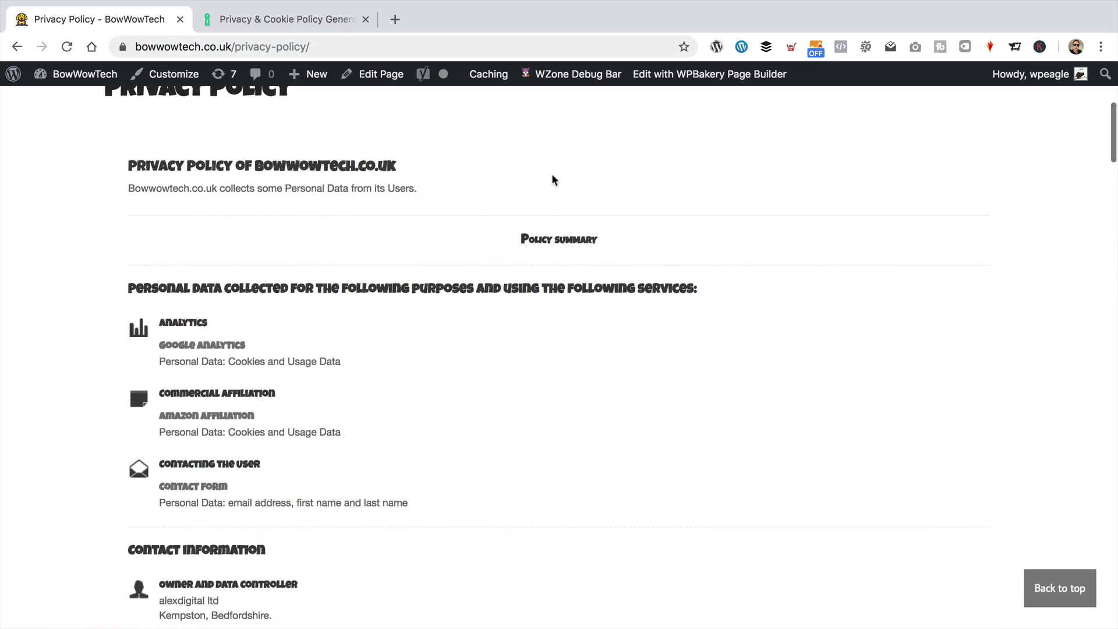
{"action": "scroll", "coordinate": [552, 175], "scroll_direction": "up", "scroll_amount": 1}
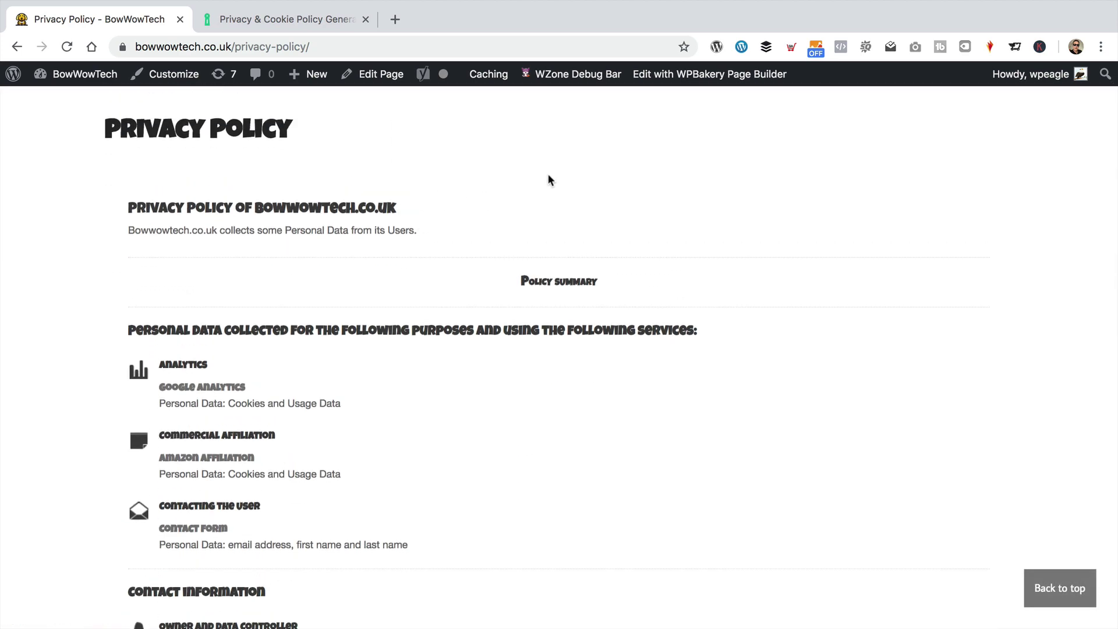
{"action": "scroll", "coordinate": [548, 176], "scroll_direction": "down", "scroll_amount": 7}
{"action": "scroll", "coordinate": [549, 176], "scroll_direction": "up", "scroll_amount": 5}
{"action": "scroll", "coordinate": [551, 178], "scroll_direction": "down", "scroll_amount": 20}
{"action": "scroll", "coordinate": [559, 182], "scroll_direction": "up", "scroll_amount": 20}
{"action": "scroll", "coordinate": [420, 312], "scroll_direction": "down", "scroll_amount": 4}
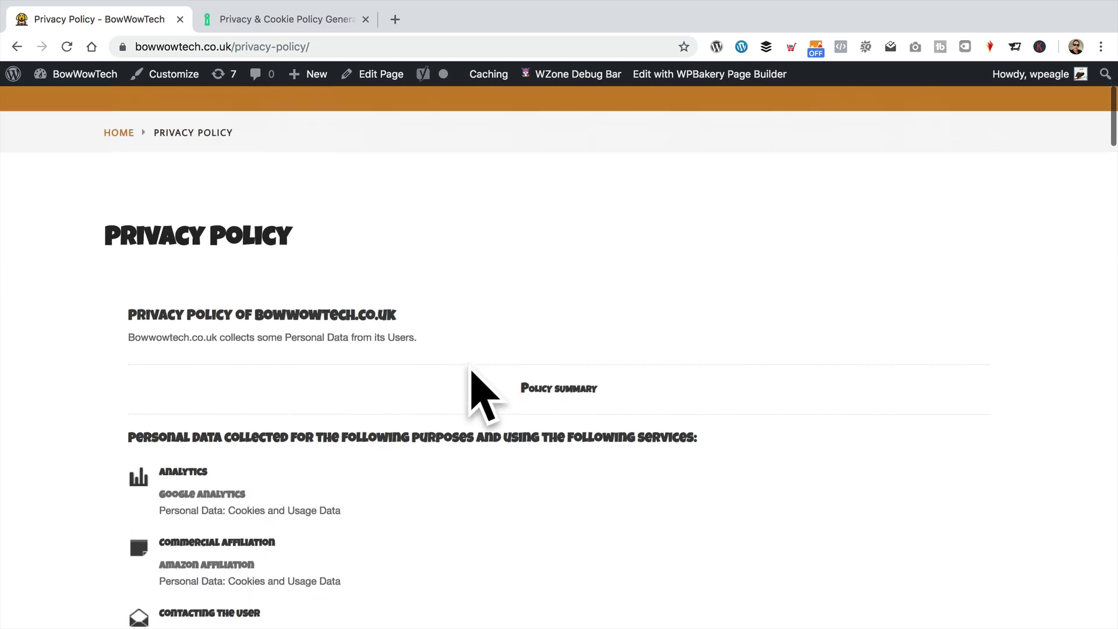
{"action": "scroll", "coordinate": [734, 378], "scroll_direction": "up", "scroll_amount": 4}
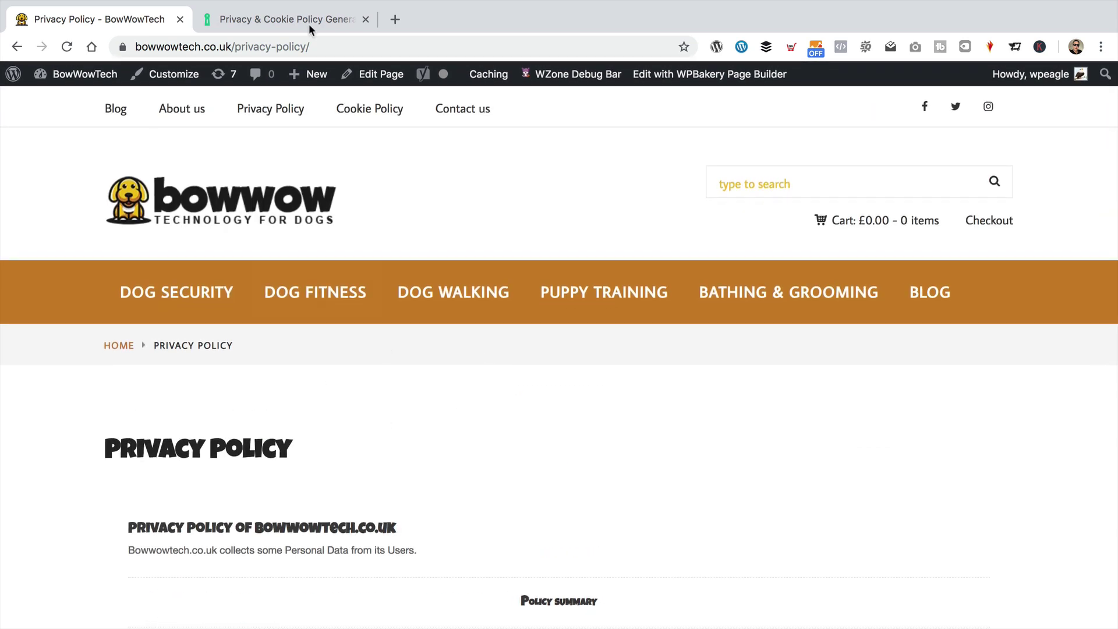
{"action": "left_click", "coordinate": [362, 108]}
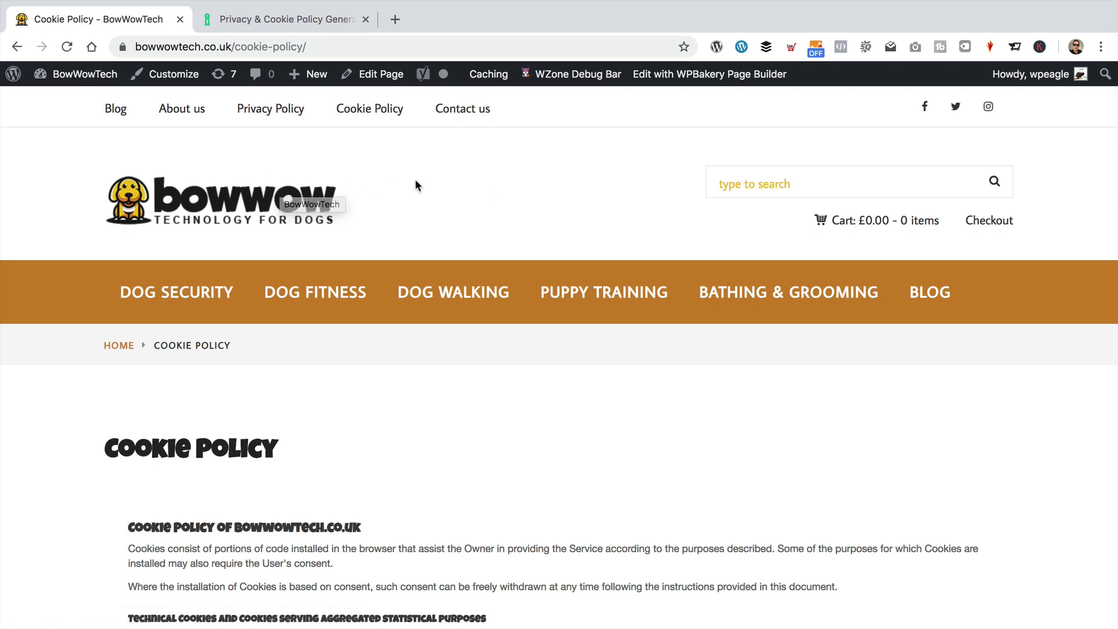
Step: Switch to iubenda and open the bowwowtech.co.uk project from the dashboard
{"action": "left_click", "coordinate": [281, 20]}
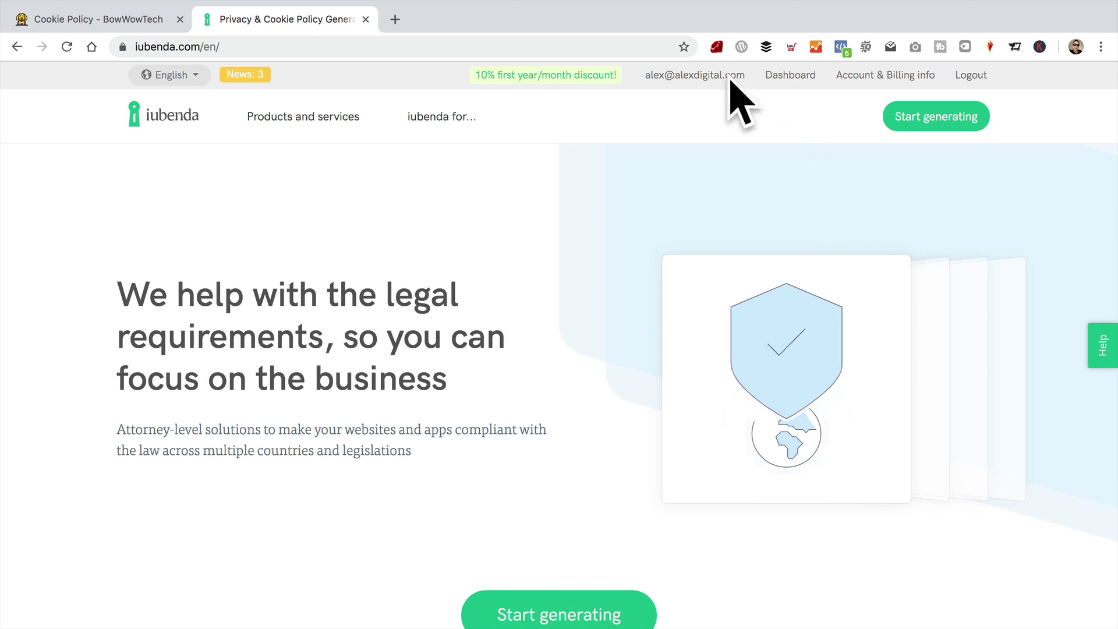
{"action": "left_click", "coordinate": [792, 75]}
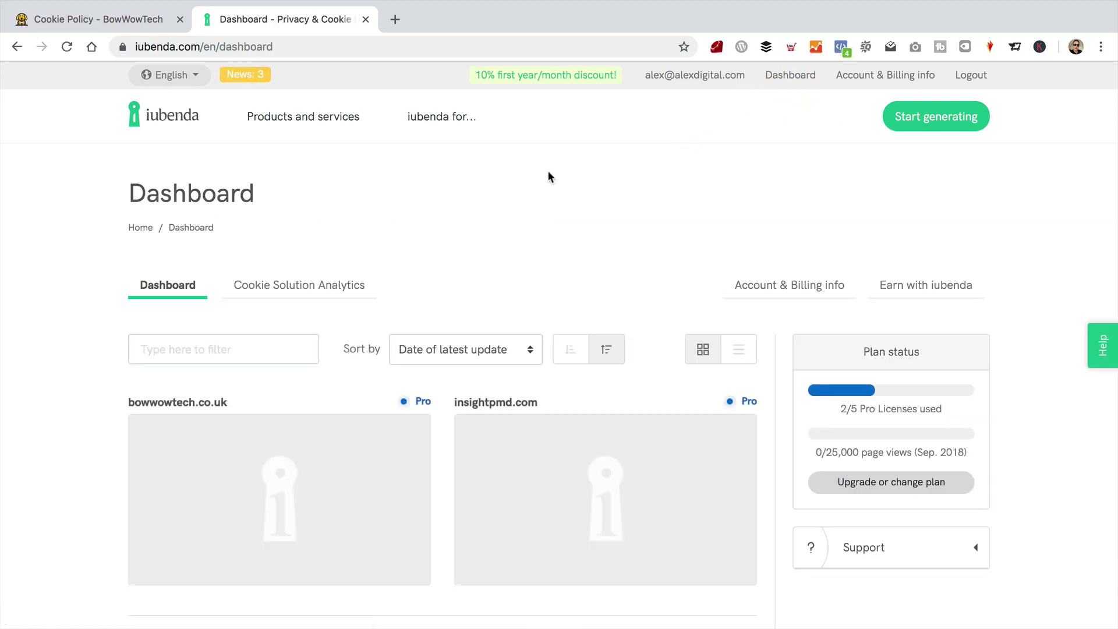
{"action": "scroll", "coordinate": [547, 176], "scroll_direction": "down", "scroll_amount": 2}
{"action": "left_click", "coordinate": [275, 403]}
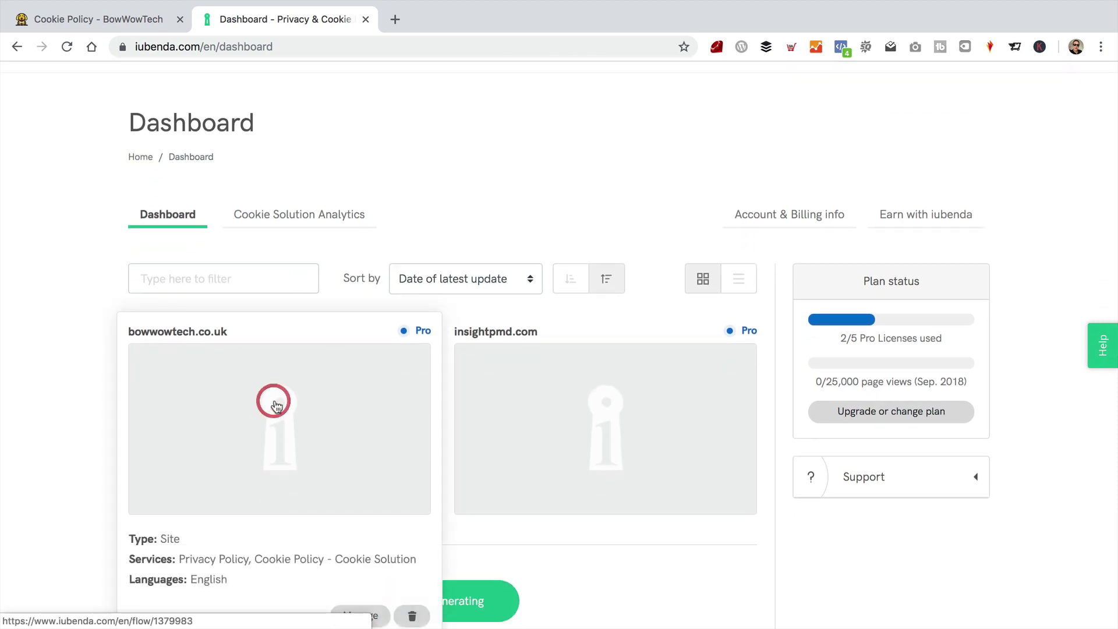
Step: Open the project's Cookie Solution configuration for editing
{"action": "scroll", "coordinate": [564, 173], "scroll_direction": "down", "scroll_amount": 1}
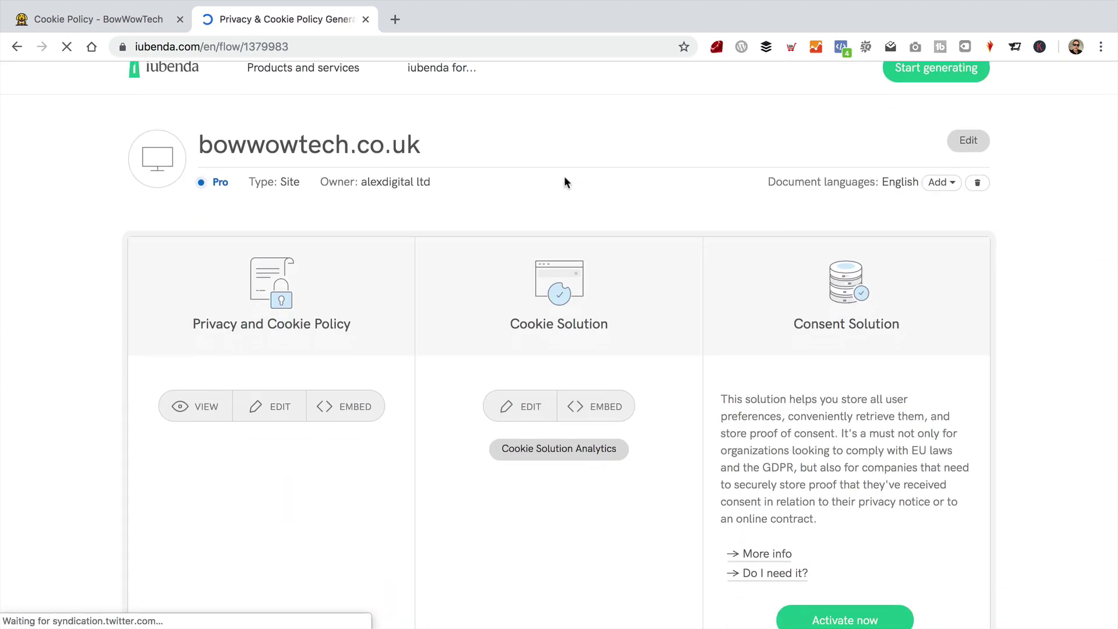
{"action": "scroll", "coordinate": [575, 281], "scroll_direction": "down", "scroll_amount": 1}
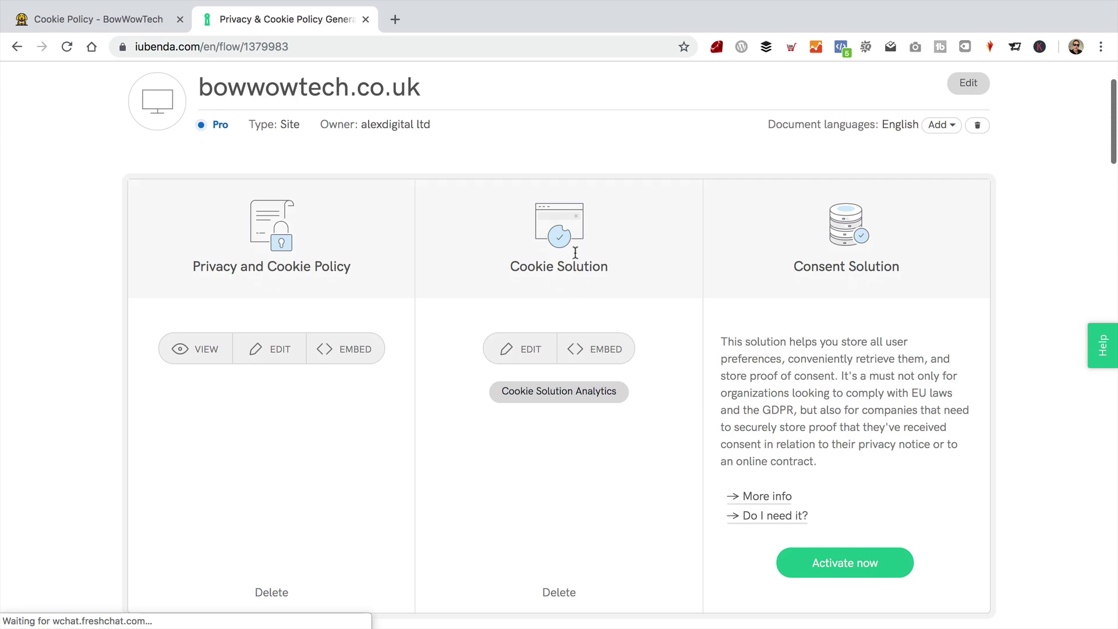
{"action": "left_click", "coordinate": [528, 349]}
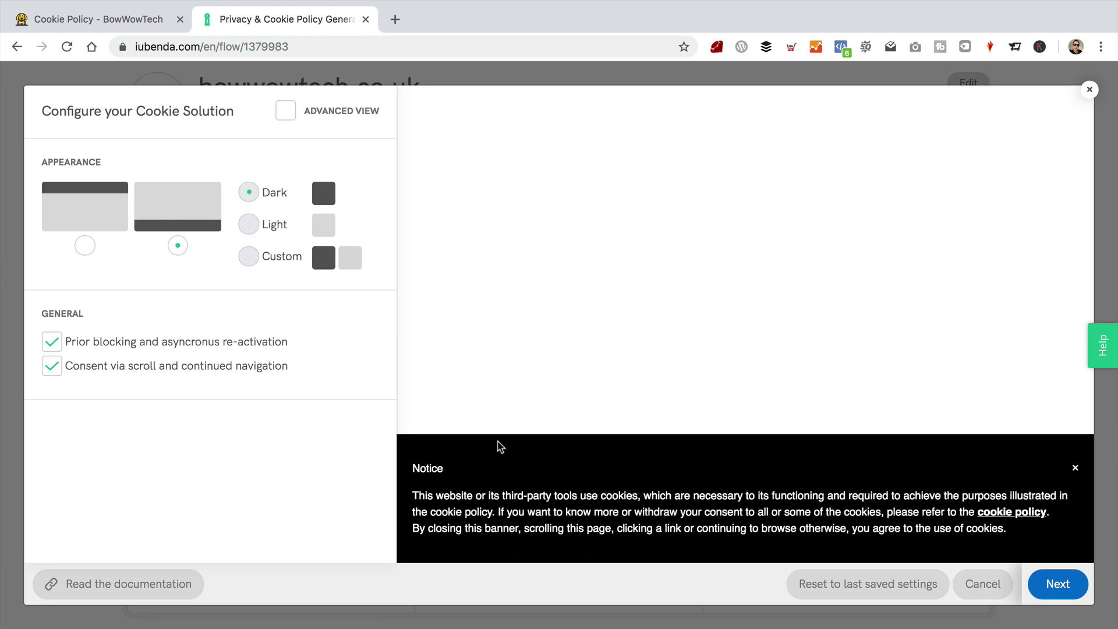
Step: Try the cookie banner at the top of the page and return it to the bottom position
{"action": "left_click", "coordinate": [87, 248]}
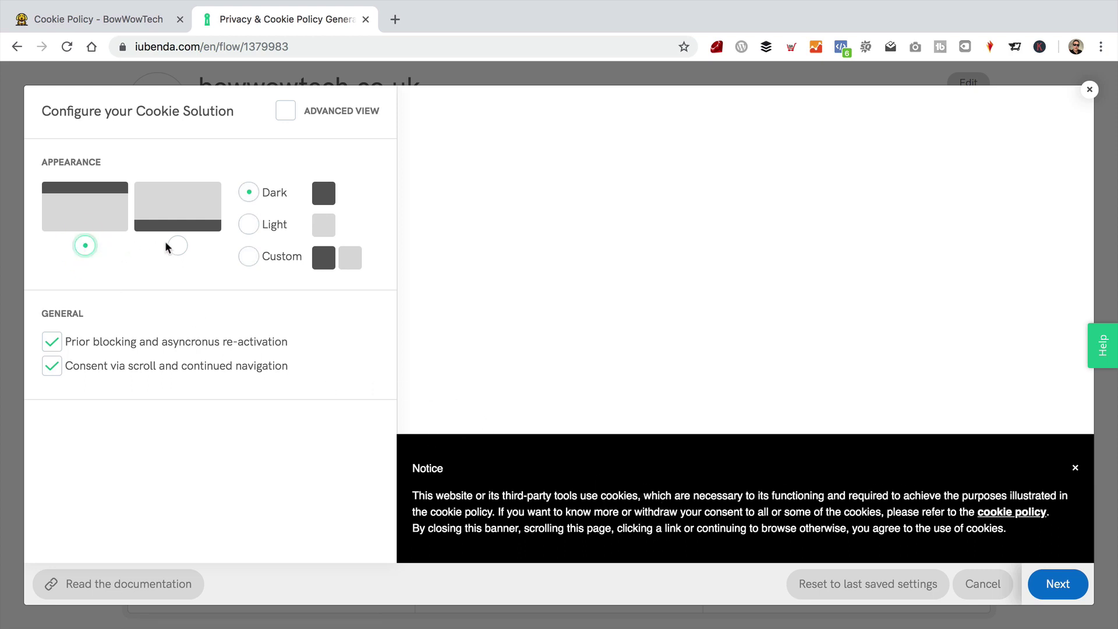
{"action": "left_click", "coordinate": [177, 245]}
{"action": "left_click", "coordinate": [86, 245]}
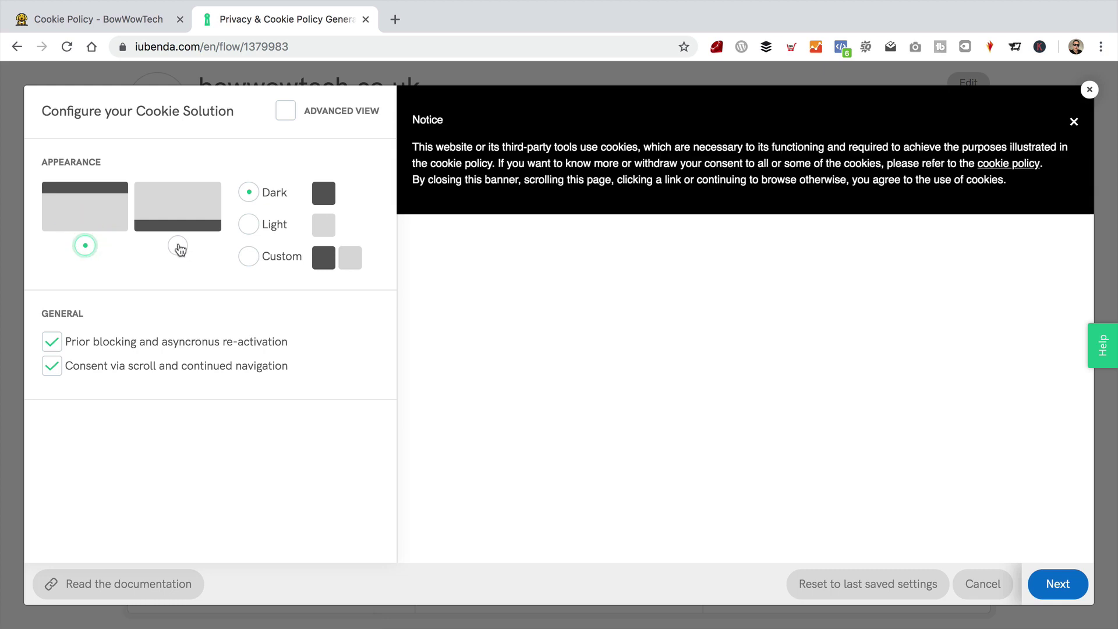
{"action": "left_click", "coordinate": [177, 247]}
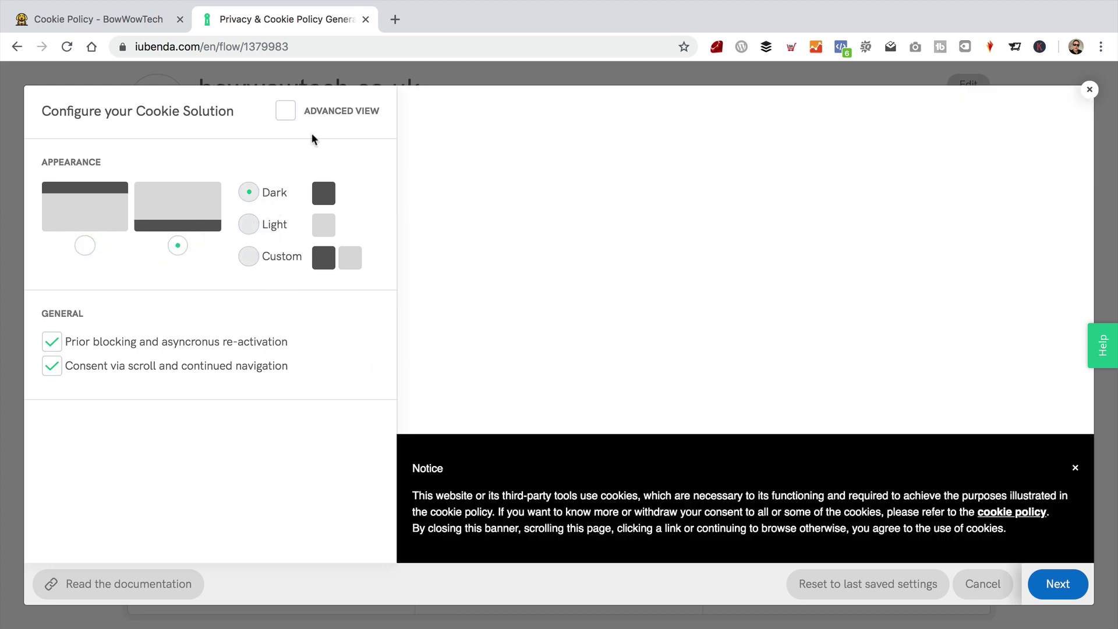
Step: Show the advanced Cookie Solution settings and enable Slide down animation for the cookie banner
{"action": "left_click", "coordinate": [328, 112]}
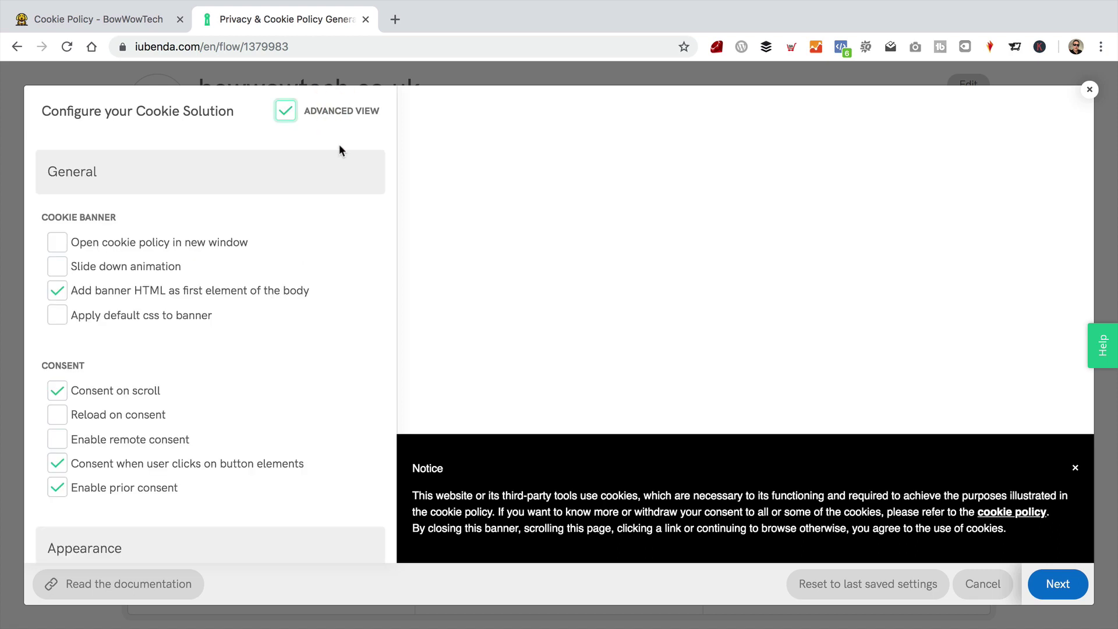
{"action": "scroll", "coordinate": [330, 166], "scroll_direction": "down", "scroll_amount": 1}
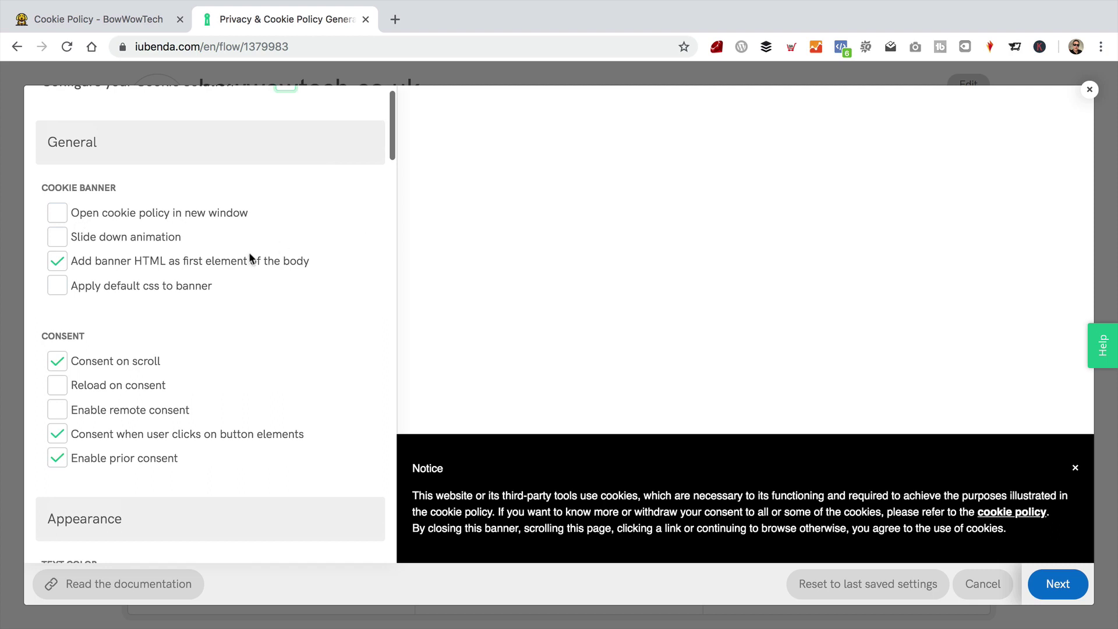
{"action": "left_click", "coordinate": [58, 239]}
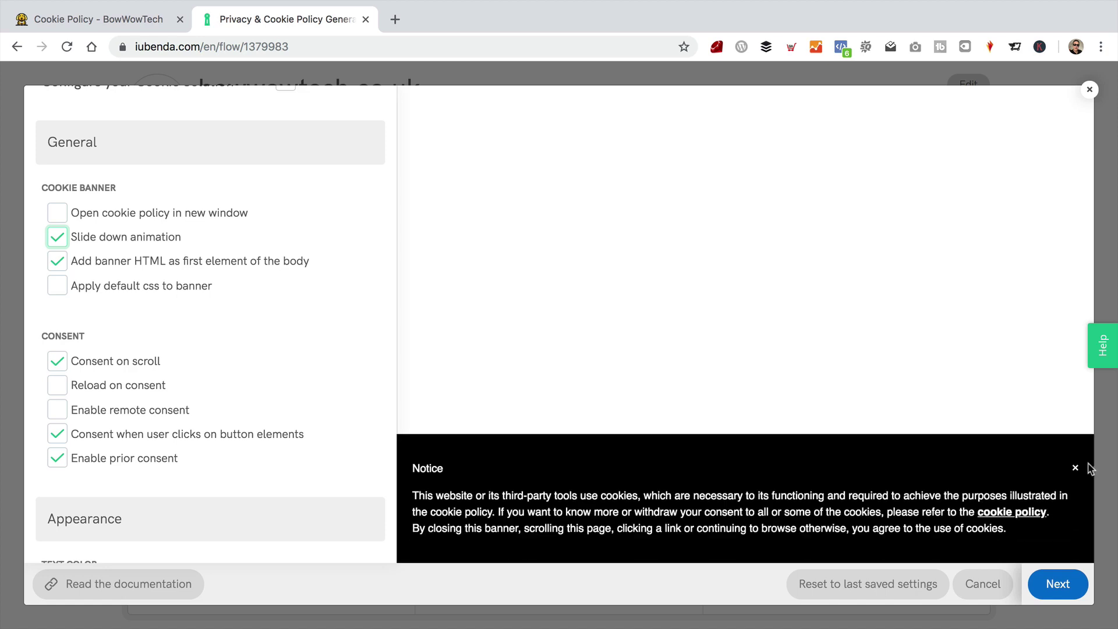
Step: Review the advanced consent and appearance options, including text colour, font sizes, banner content and Style CSS
{"action": "scroll", "coordinate": [284, 269], "scroll_direction": "down", "scroll_amount": 1}
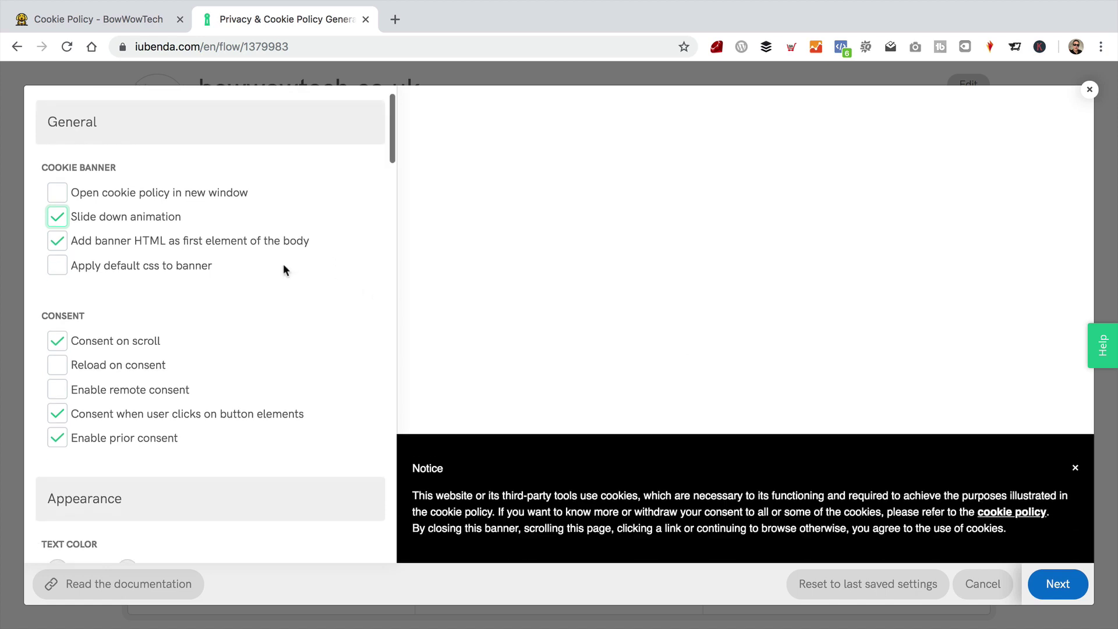
{"action": "scroll", "coordinate": [244, 263], "scroll_direction": "down", "scroll_amount": 2}
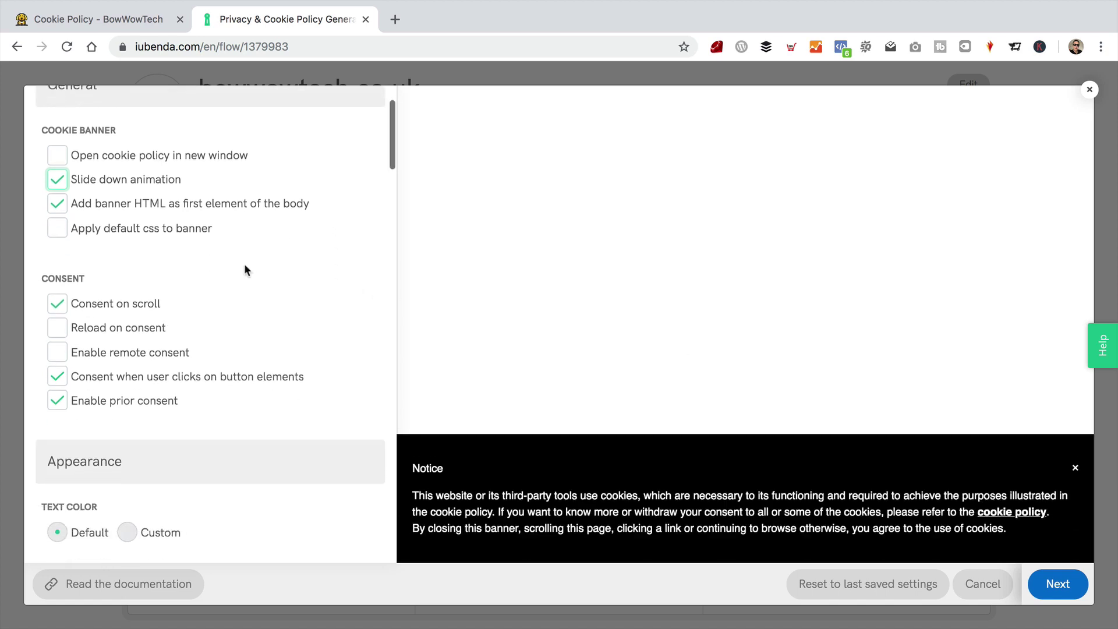
{"action": "scroll", "coordinate": [270, 327], "scroll_direction": "down", "scroll_amount": 1}
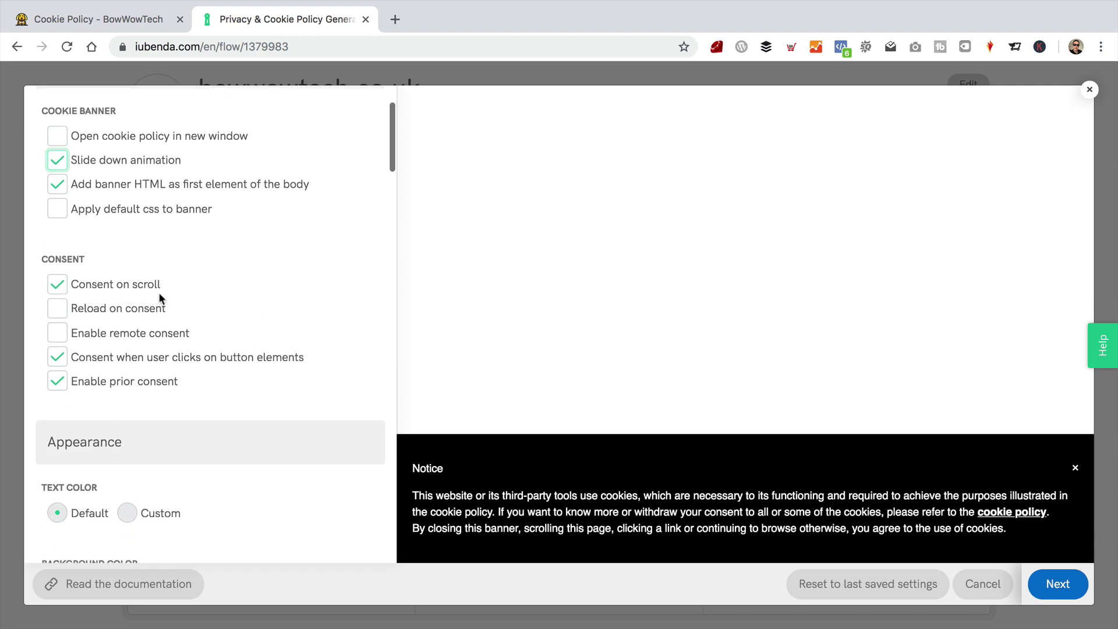
{"action": "scroll", "coordinate": [648, 213], "scroll_direction": "down", "scroll_amount": 3}
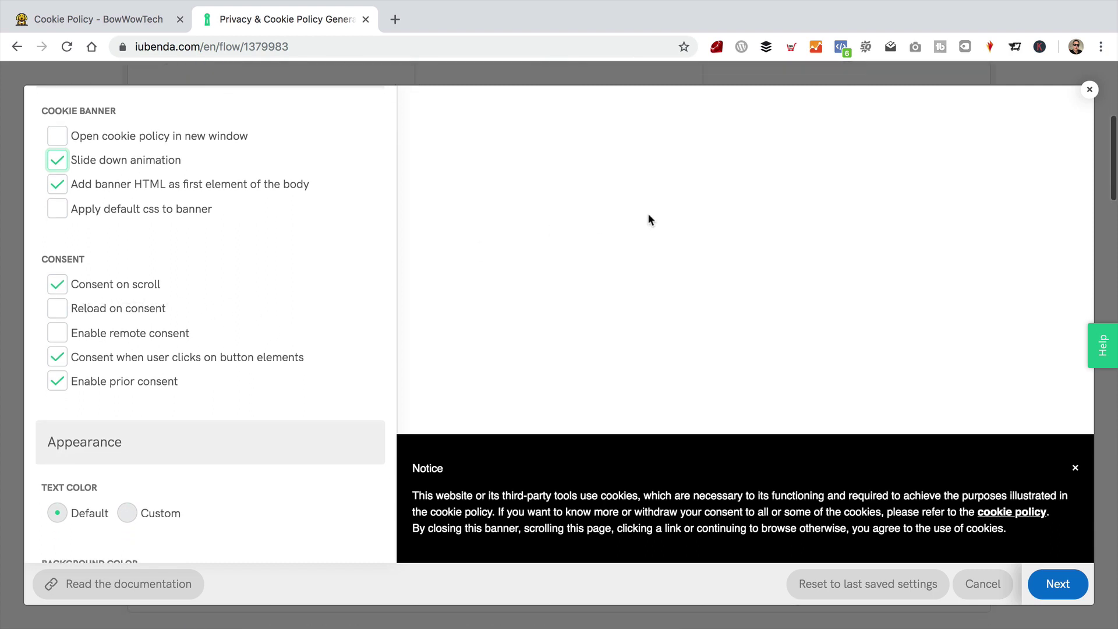
{"action": "scroll", "coordinate": [280, 252], "scroll_direction": "down", "scroll_amount": 3}
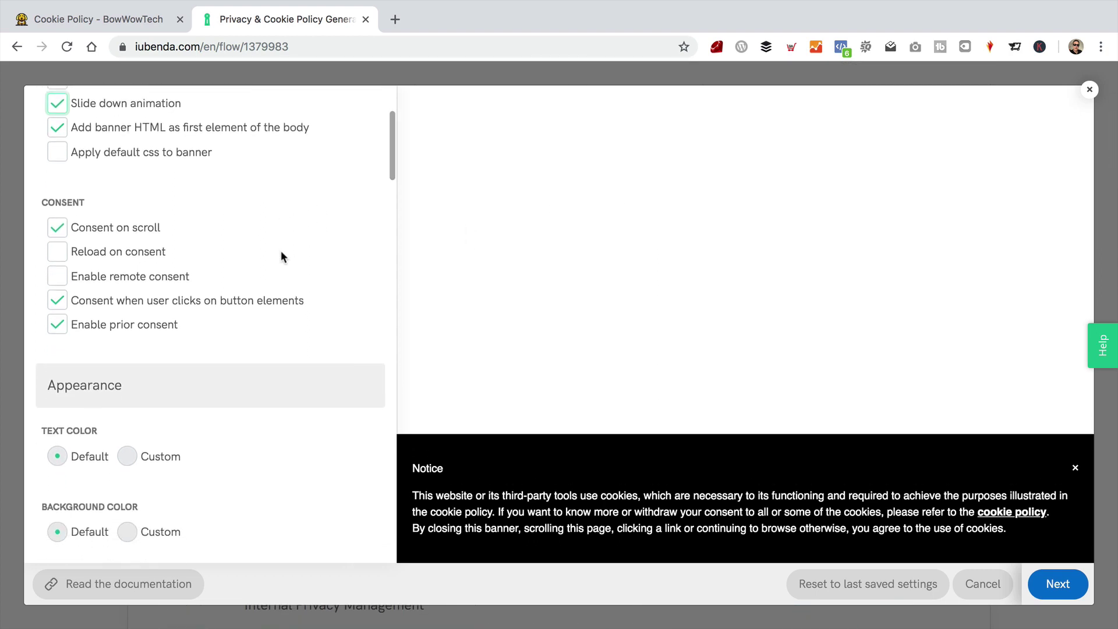
{"action": "scroll", "coordinate": [281, 256], "scroll_direction": "down", "scroll_amount": 1}
{"action": "scroll", "coordinate": [204, 229], "scroll_direction": "down", "scroll_amount": 5}
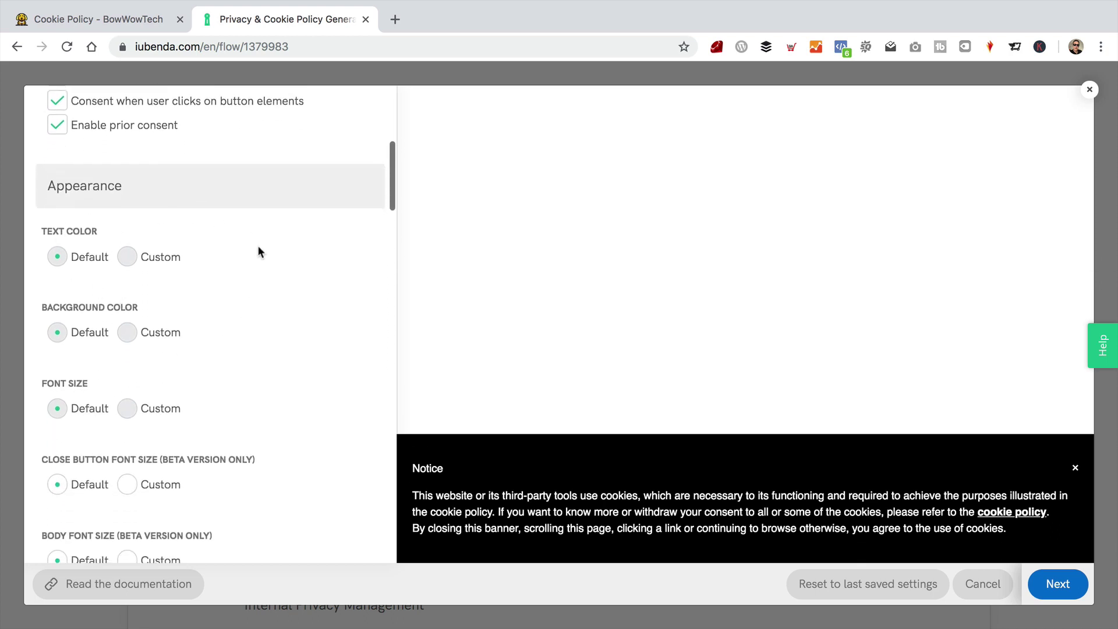
{"action": "scroll", "coordinate": [251, 256], "scroll_direction": "down", "scroll_amount": 1}
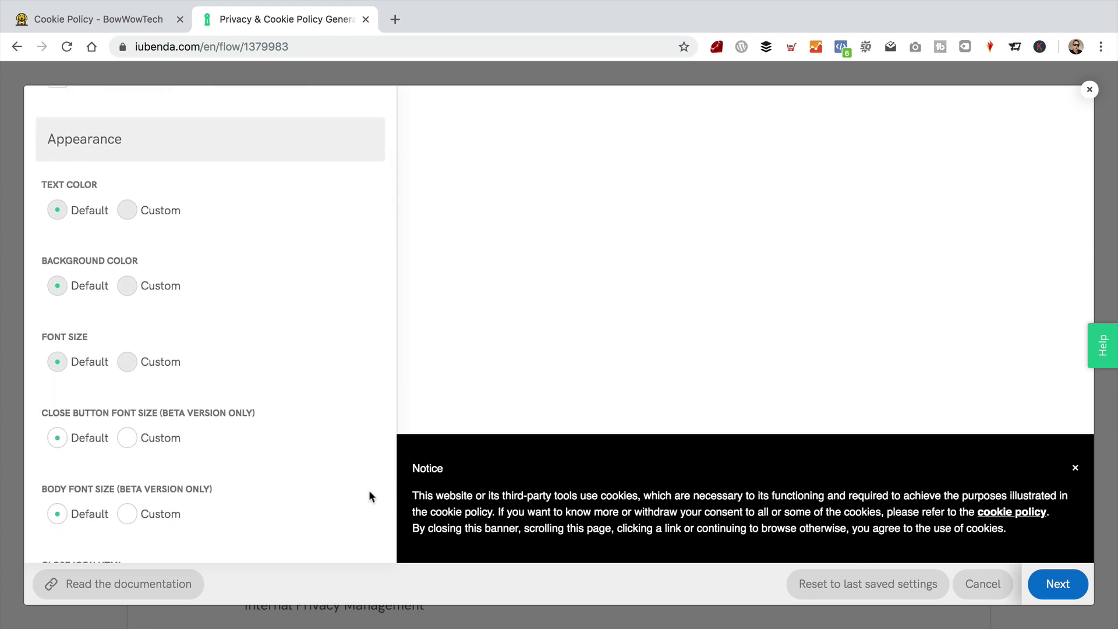
{"action": "scroll", "coordinate": [353, 315], "scroll_direction": "down", "scroll_amount": 1}
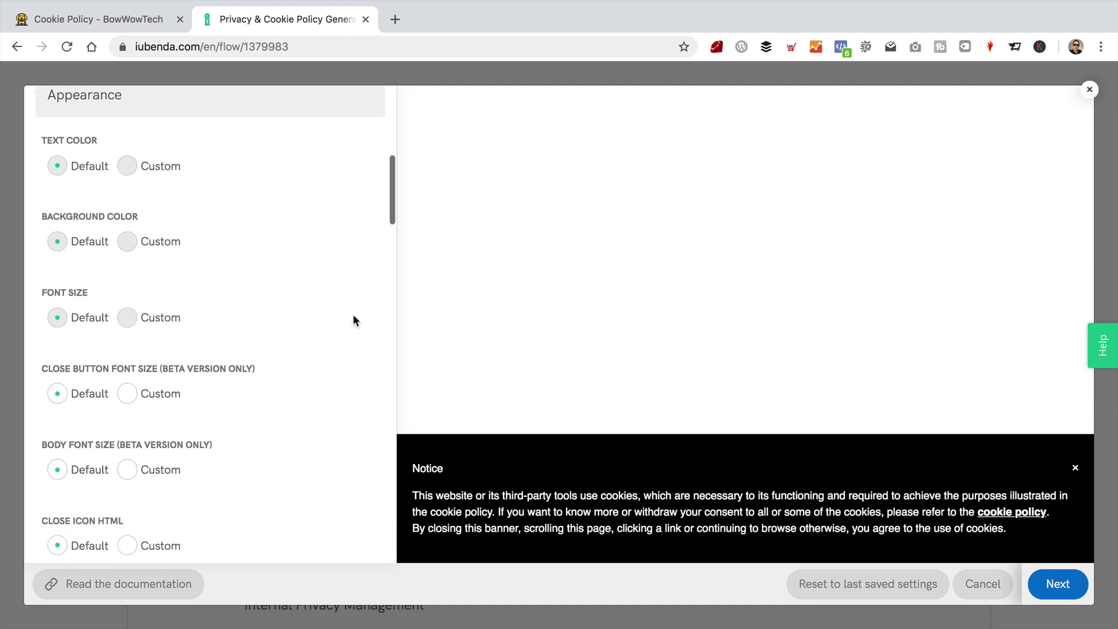
{"action": "scroll", "coordinate": [344, 312], "scroll_direction": "down", "scroll_amount": 2}
{"action": "scroll", "coordinate": [332, 317], "scroll_direction": "down", "scroll_amount": 1}
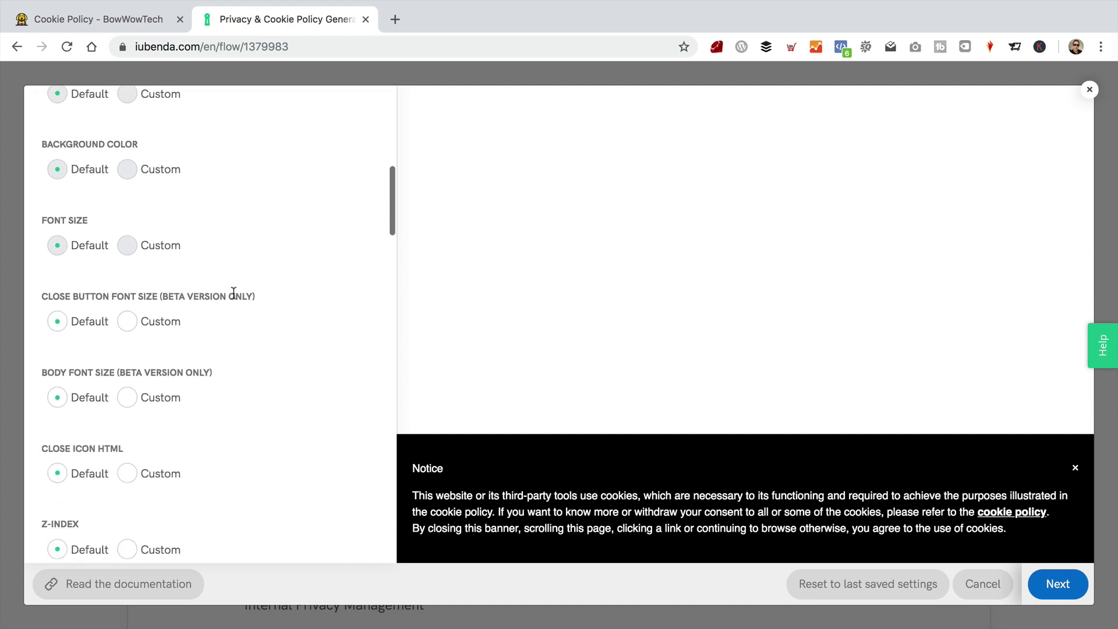
{"action": "scroll", "coordinate": [247, 304], "scroll_direction": "down", "scroll_amount": 9}
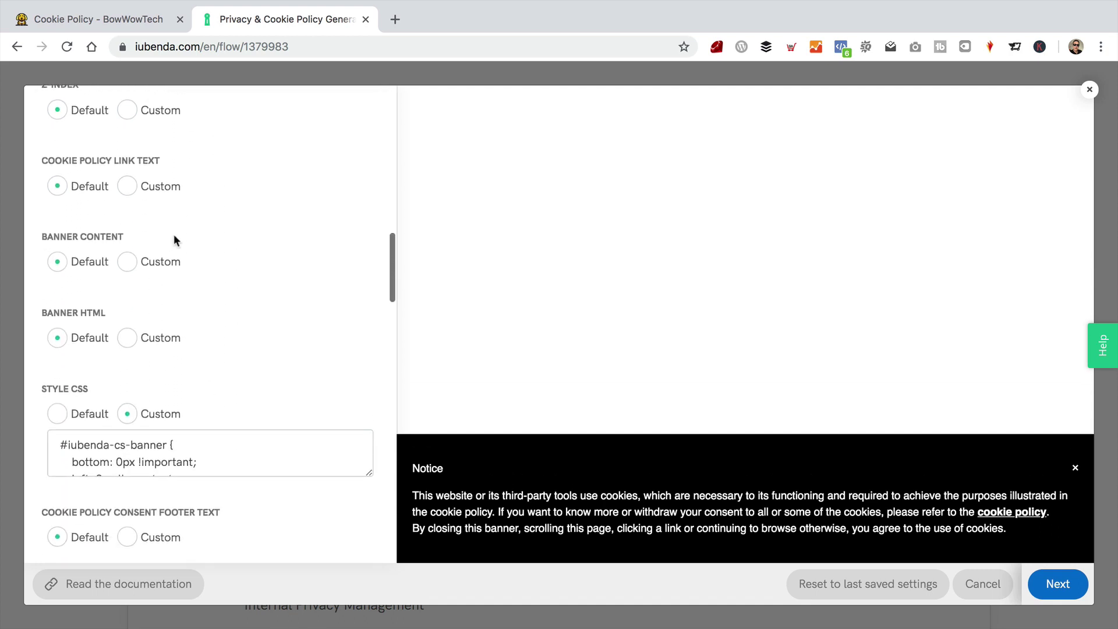
{"action": "scroll", "coordinate": [173, 238], "scroll_direction": "down", "scroll_amount": 4}
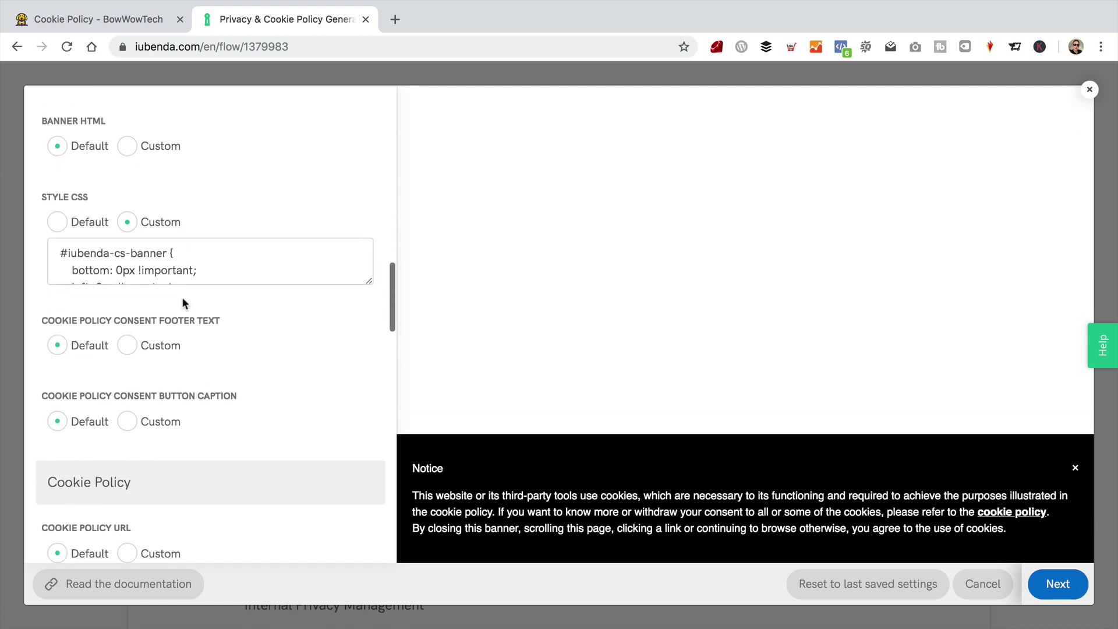
{"action": "scroll", "coordinate": [248, 275], "scroll_direction": "down", "scroll_amount": 3}
{"action": "scroll", "coordinate": [288, 414], "scroll_direction": "down", "scroll_amount": 3}
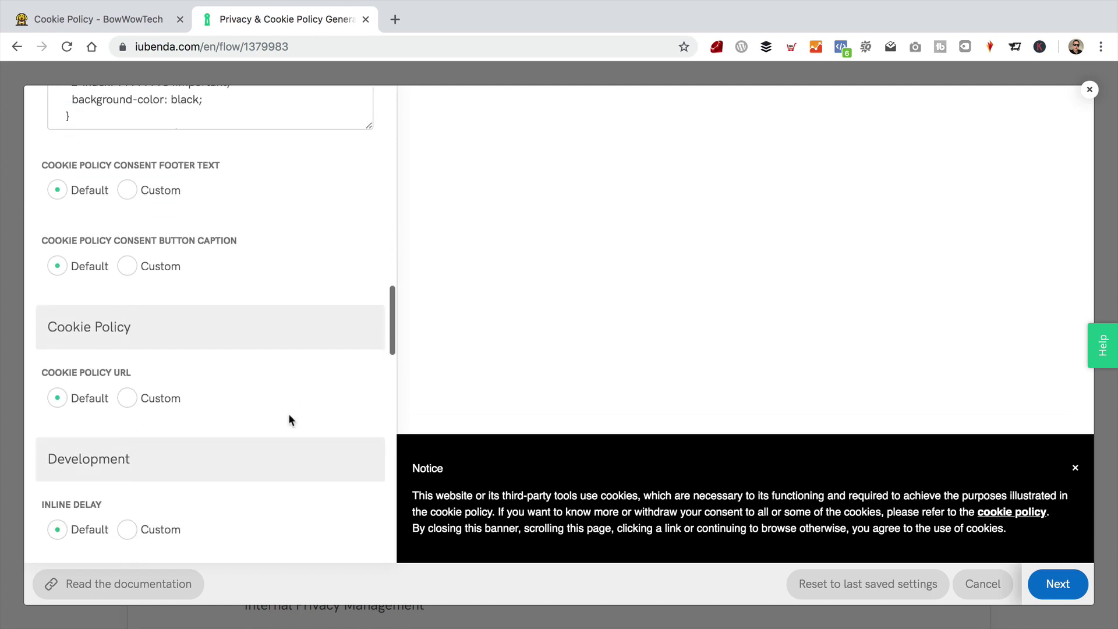
Step: Switch the Cookie Policy URL setting from the default to Custom
{"action": "scroll", "coordinate": [269, 372], "scroll_direction": "down", "scroll_amount": 3}
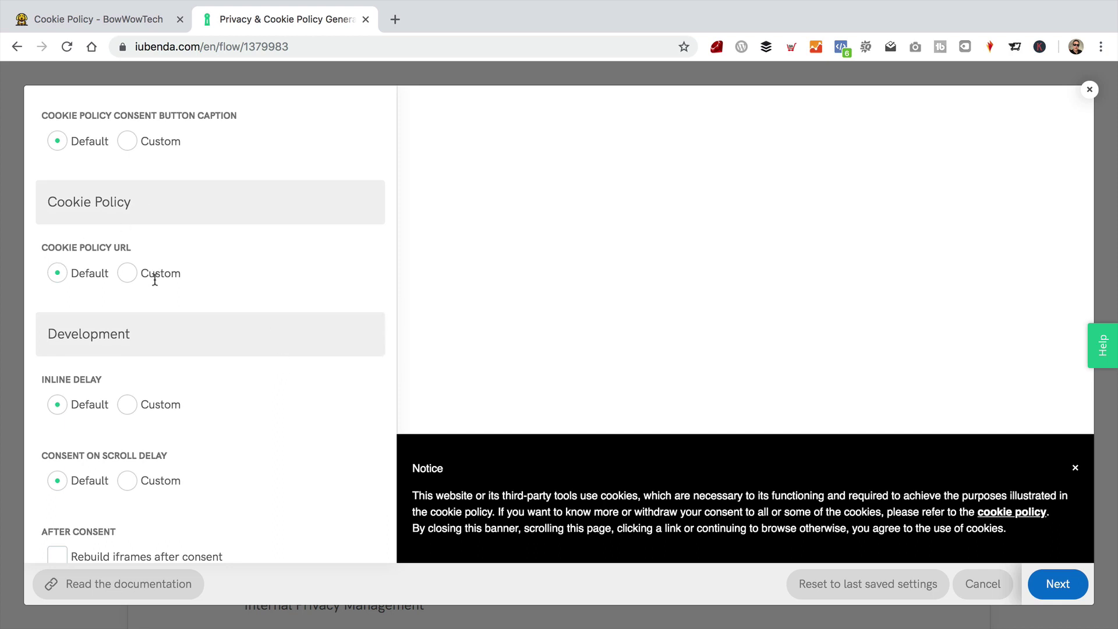
{"action": "left_click", "coordinate": [125, 274]}
{"action": "left_click", "coordinate": [57, 274]}
{"action": "left_click", "coordinate": [125, 274]}
{"action": "left_click", "coordinate": [59, 273]}
{"action": "left_click", "coordinate": [128, 273]}
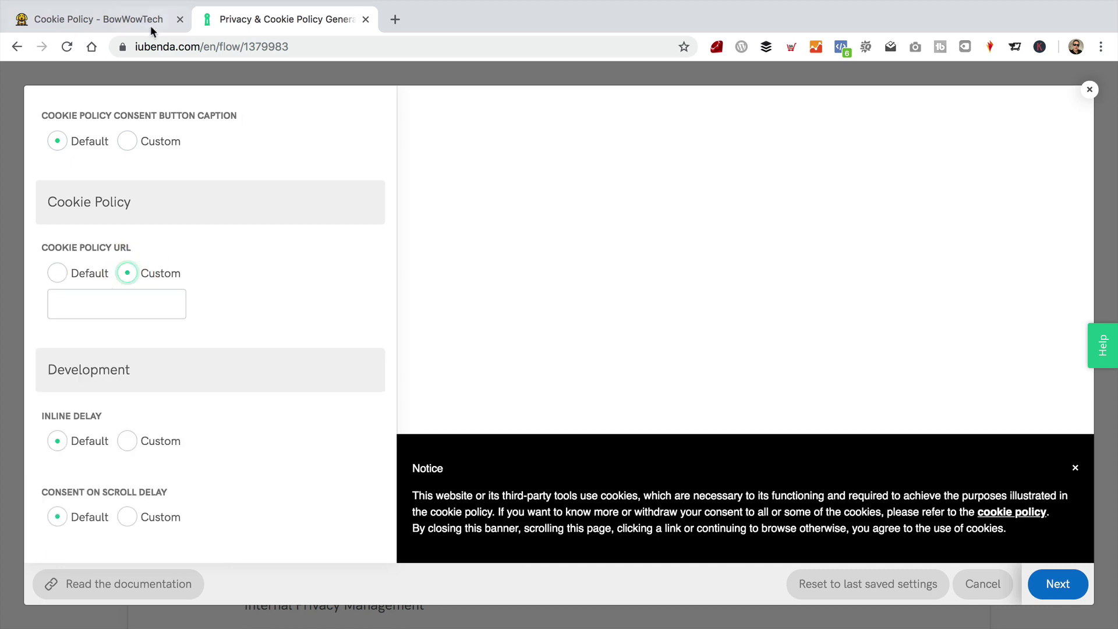
{"action": "left_click", "coordinate": [129, 13]}
{"action": "left_click", "coordinate": [315, 46]}
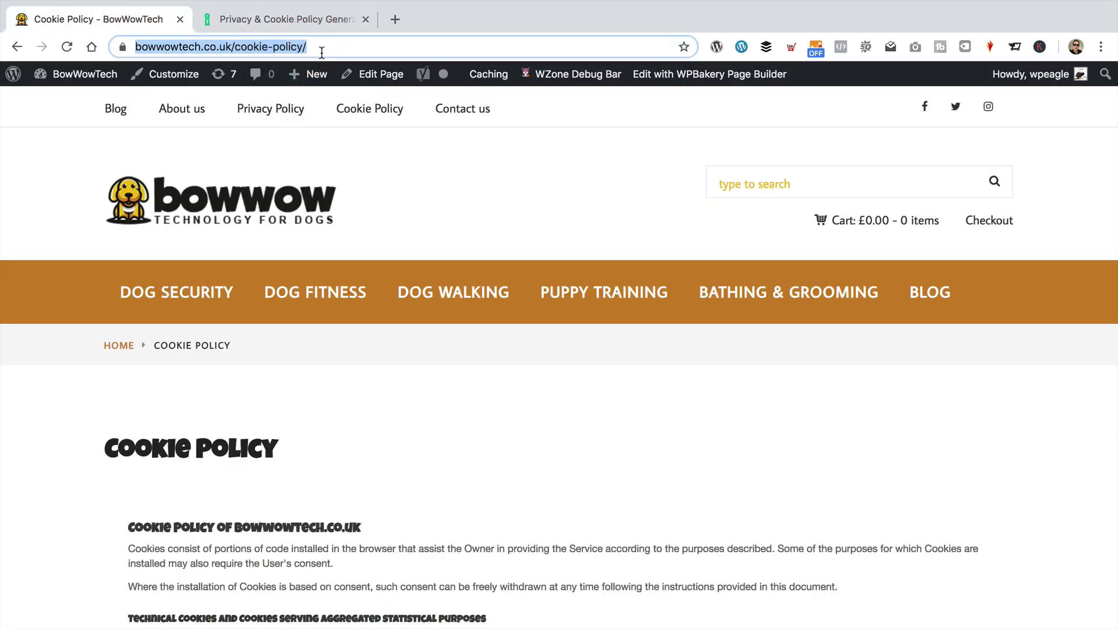
{"action": "left_click", "coordinate": [290, 23]}
{"action": "left_click", "coordinate": [116, 300]}
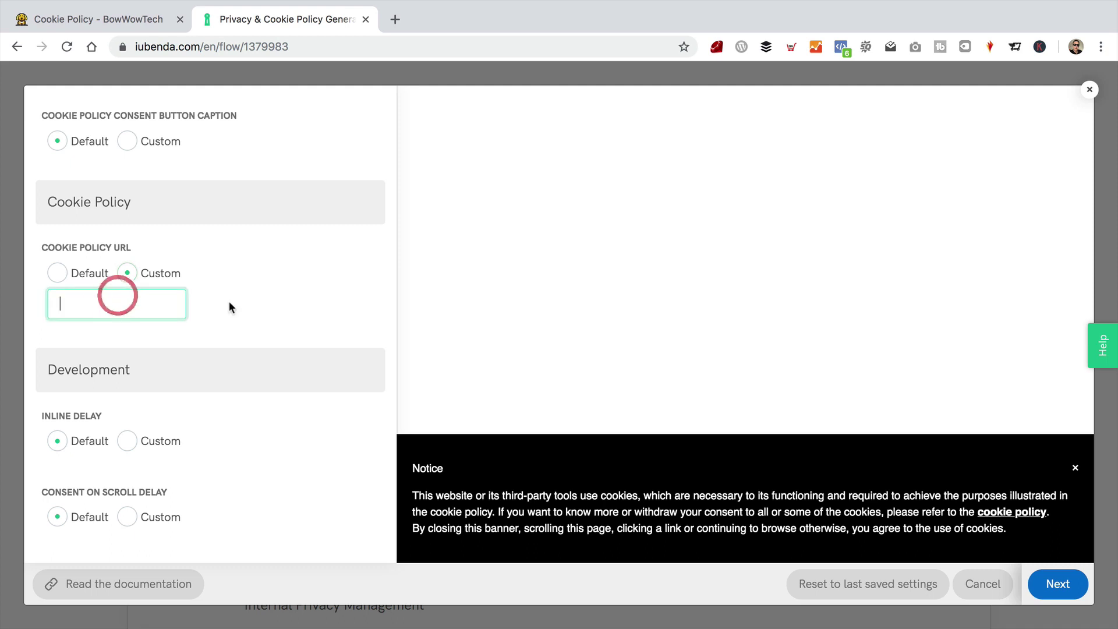
{"action": "key", "text": "super+v"}
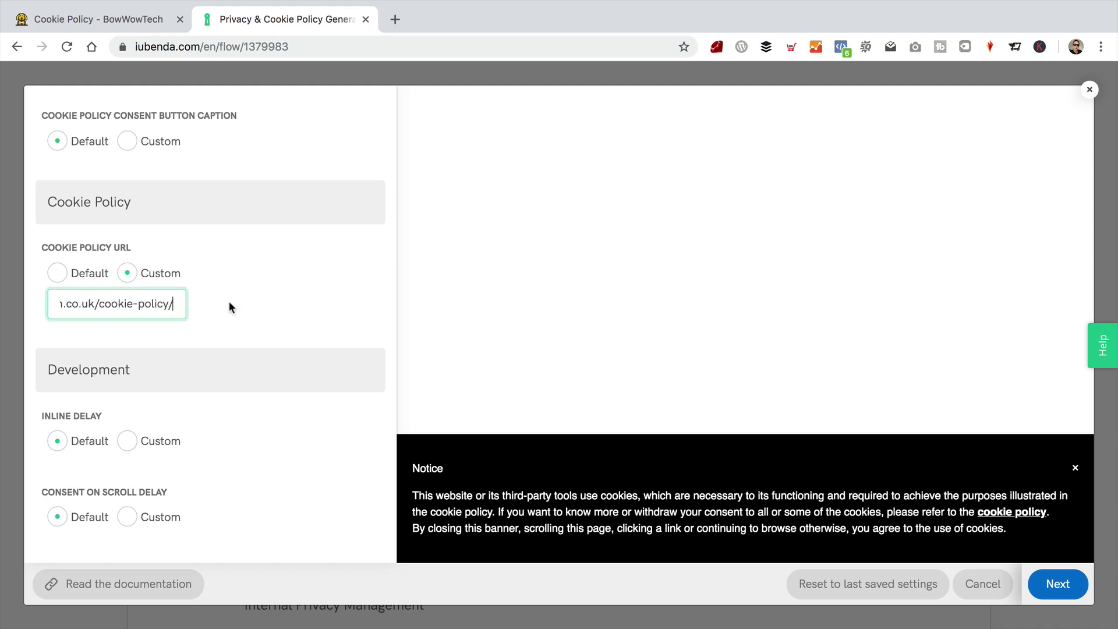
Step: Review the remaining Development, callback and debugging options, and finish the banner customization with their default values
{"action": "scroll", "coordinate": [228, 300], "scroll_direction": "down", "scroll_amount": 5}
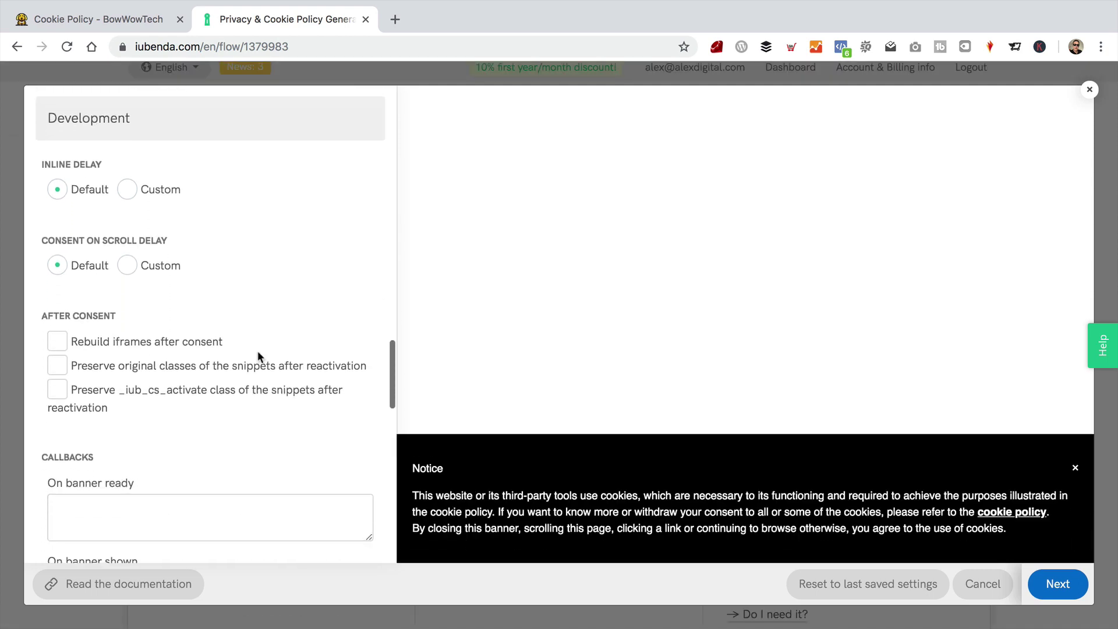
{"action": "scroll", "coordinate": [259, 357], "scroll_direction": "down", "scroll_amount": 15}
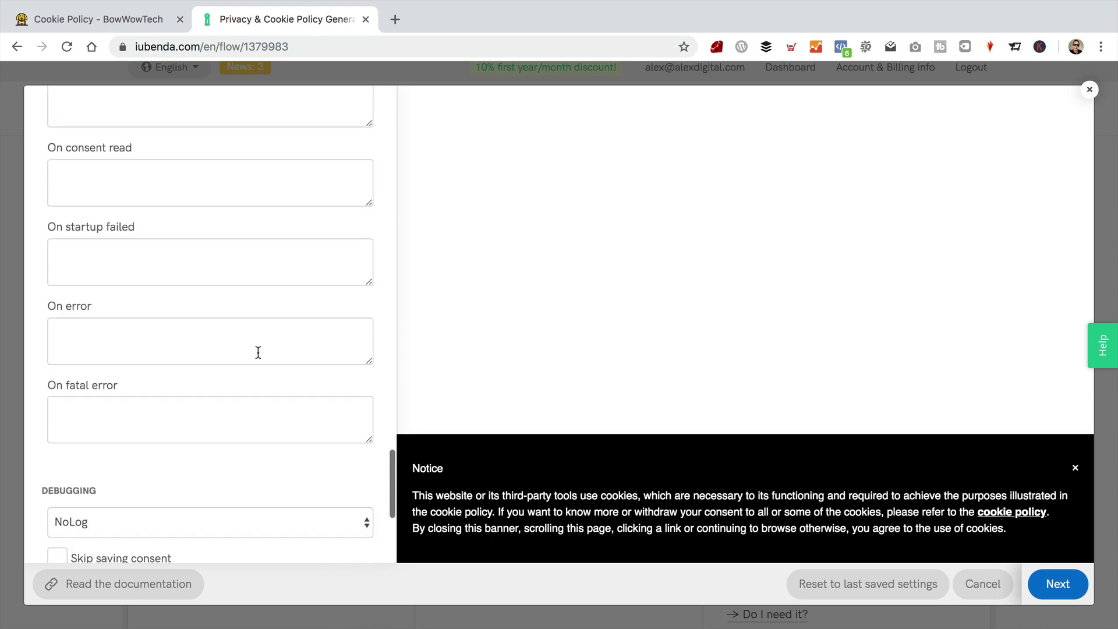
{"action": "scroll", "coordinate": [258, 352], "scroll_direction": "down", "scroll_amount": 2}
{"action": "scroll", "coordinate": [257, 351], "scroll_direction": "down", "scroll_amount": 2}
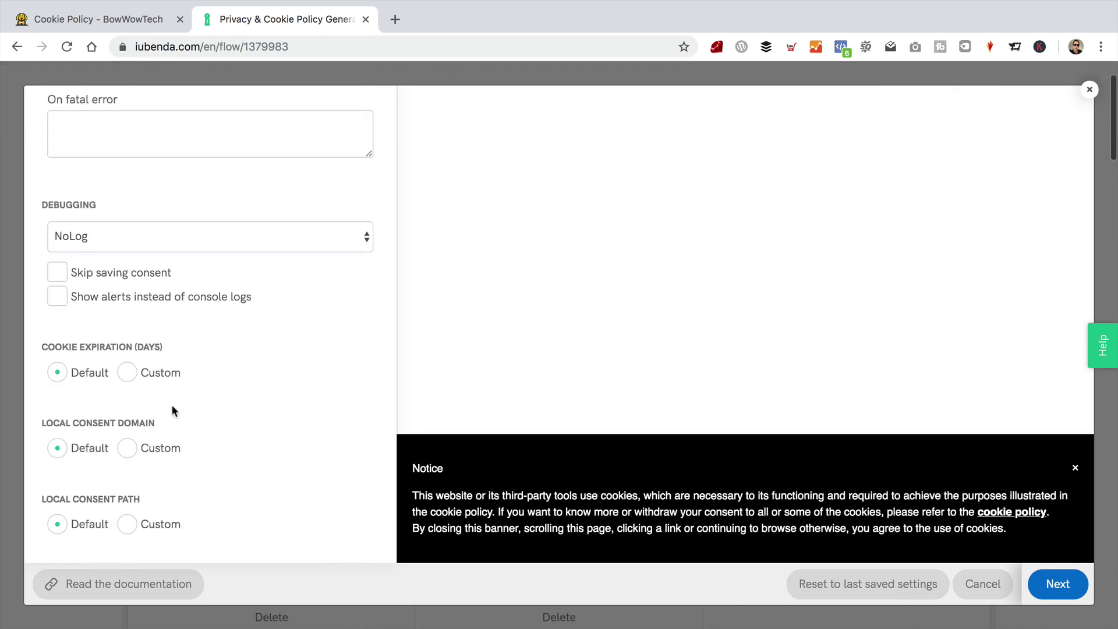
{"action": "scroll", "coordinate": [299, 340], "scroll_direction": "up", "scroll_amount": 15}
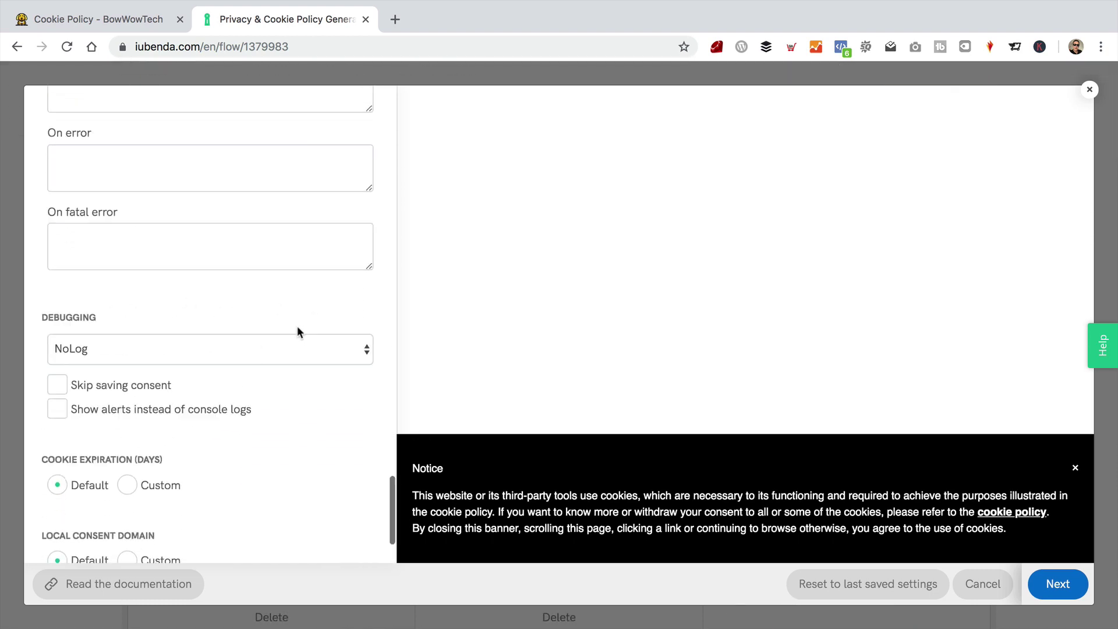
{"action": "scroll", "coordinate": [294, 326], "scroll_direction": "up", "scroll_amount": 1}
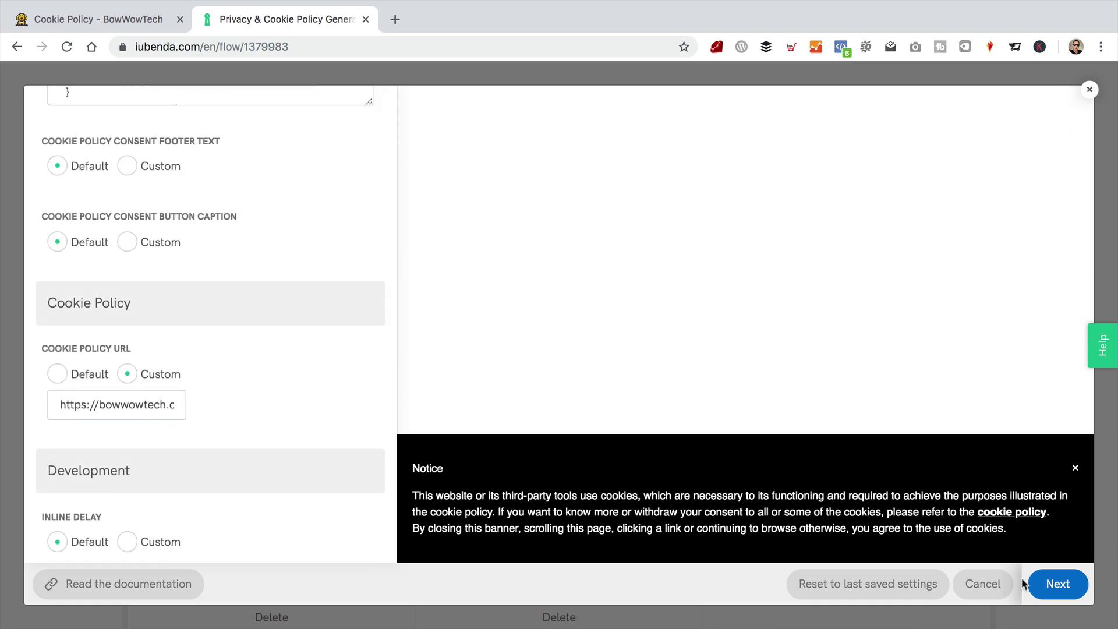
{"action": "left_click", "coordinate": [1058, 584]}
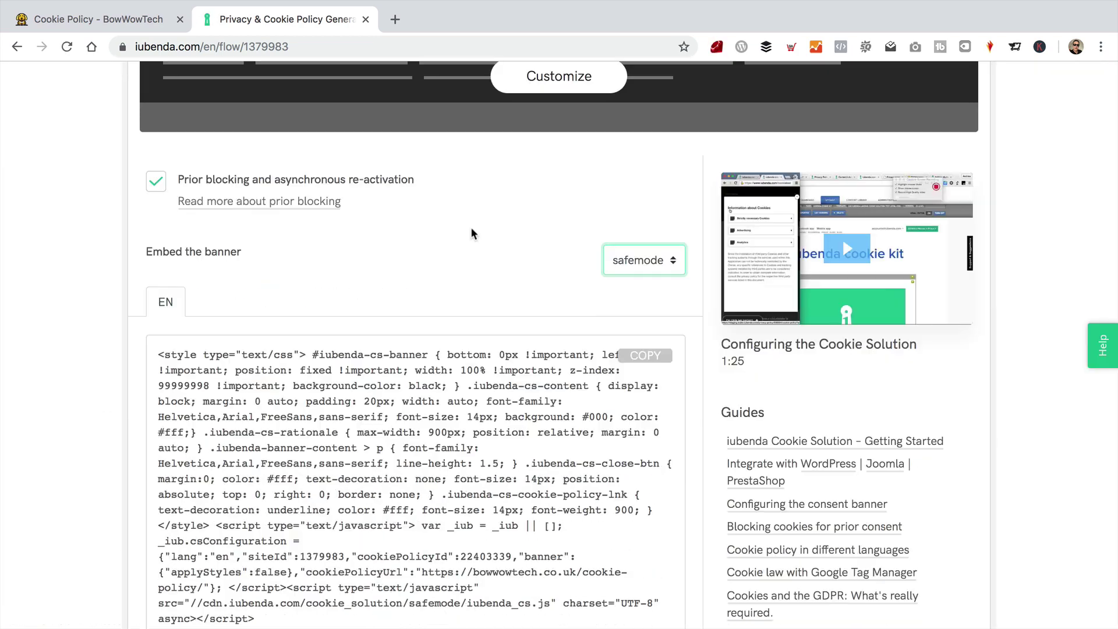
Step: Review the banner's embed code and integration instructions, show the plugin method, and open the WordPress plugin's page
{"action": "left_click", "coordinate": [470, 230]}
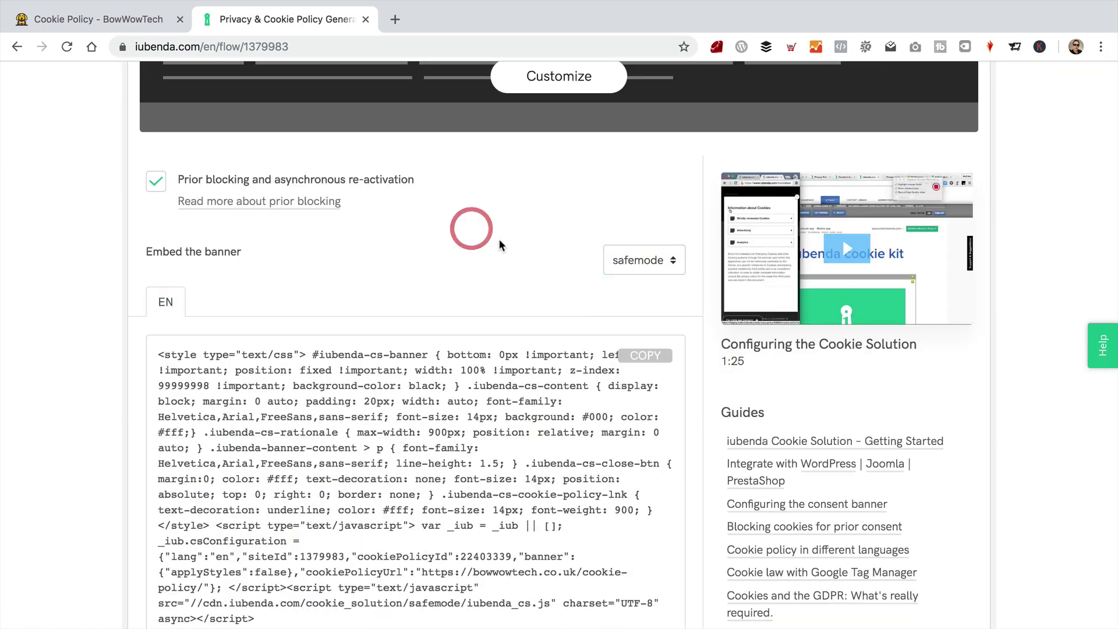
{"action": "scroll", "coordinate": [435, 444], "scroll_direction": "down", "scroll_amount": 5}
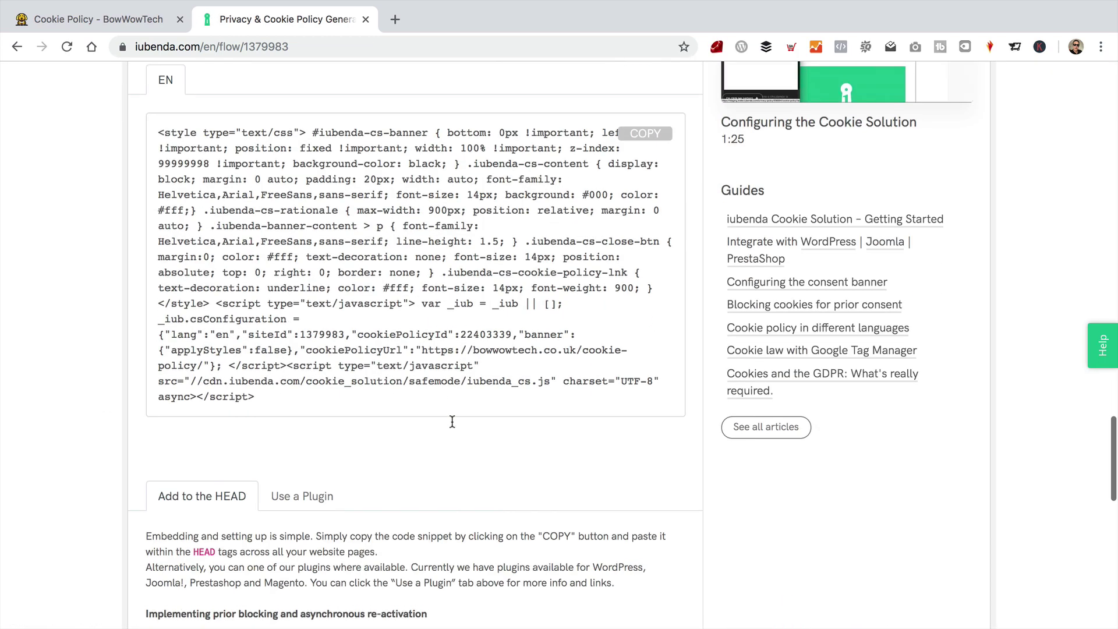
{"action": "scroll", "coordinate": [452, 420], "scroll_direction": "down", "scroll_amount": 4}
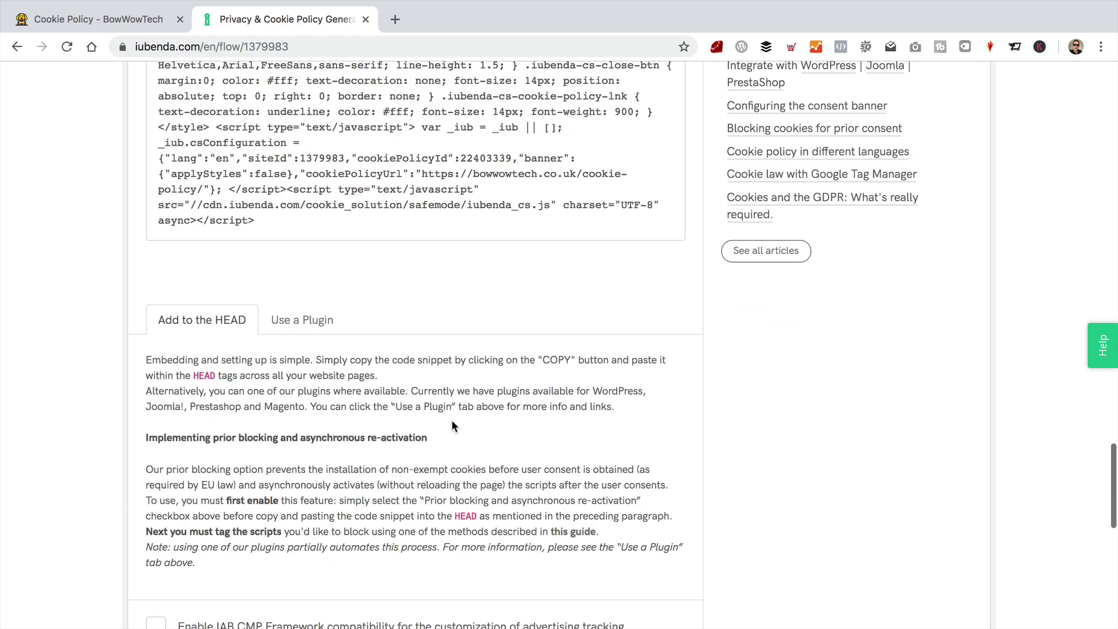
{"action": "scroll", "coordinate": [452, 420], "scroll_direction": "up", "scroll_amount": 2}
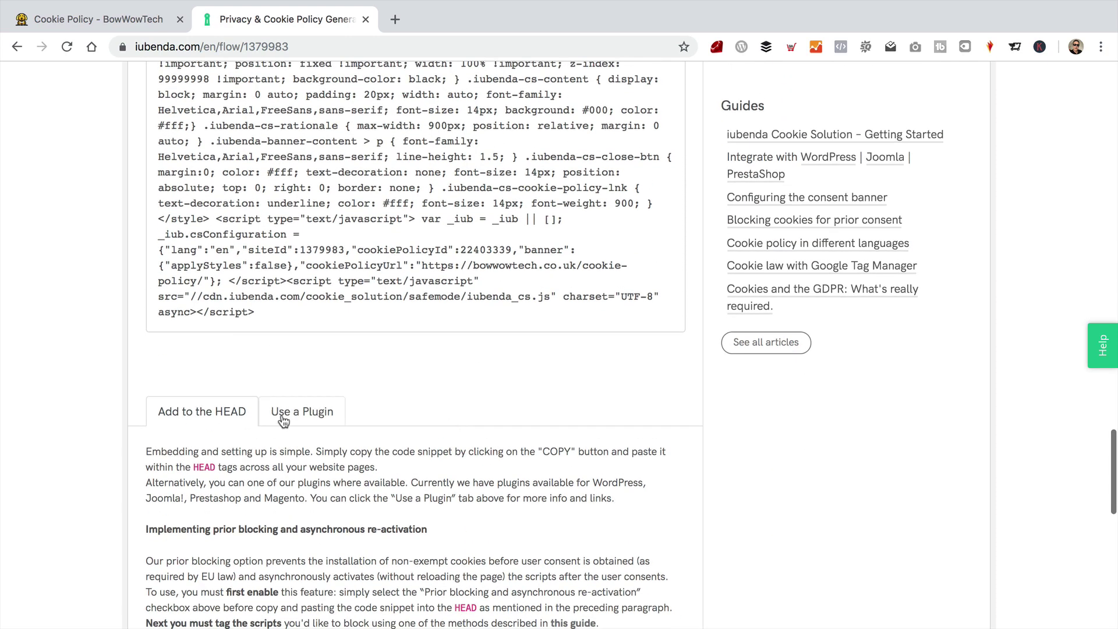
{"action": "left_click", "coordinate": [298, 412]}
{"action": "scroll", "coordinate": [416, 376], "scroll_direction": "down", "scroll_amount": 2}
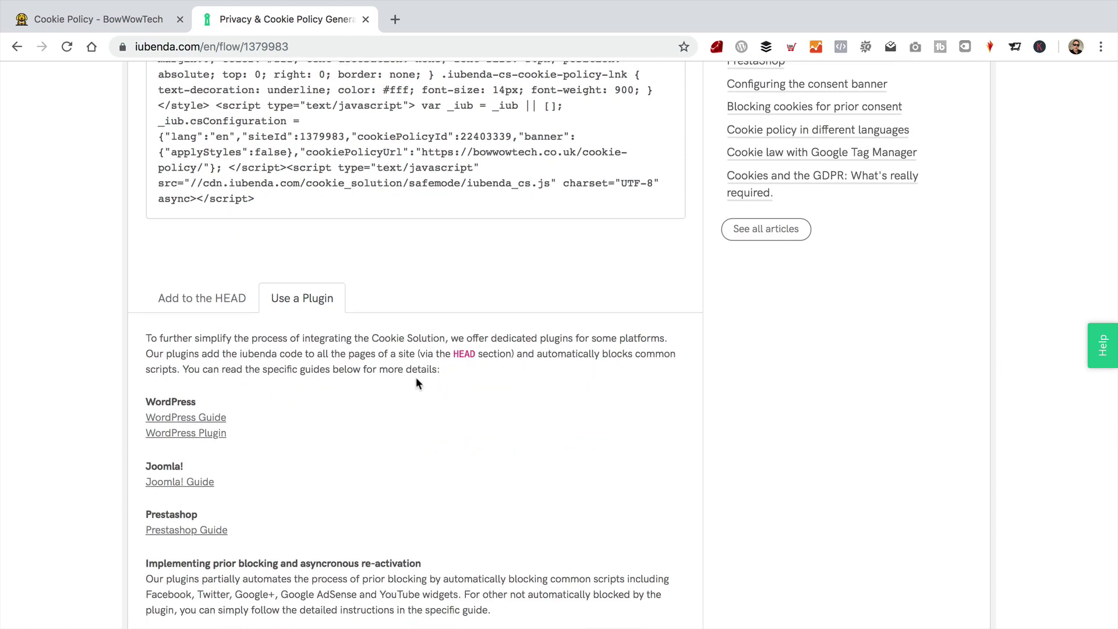
{"action": "scroll", "coordinate": [416, 379], "scroll_direction": "down", "scroll_amount": 2}
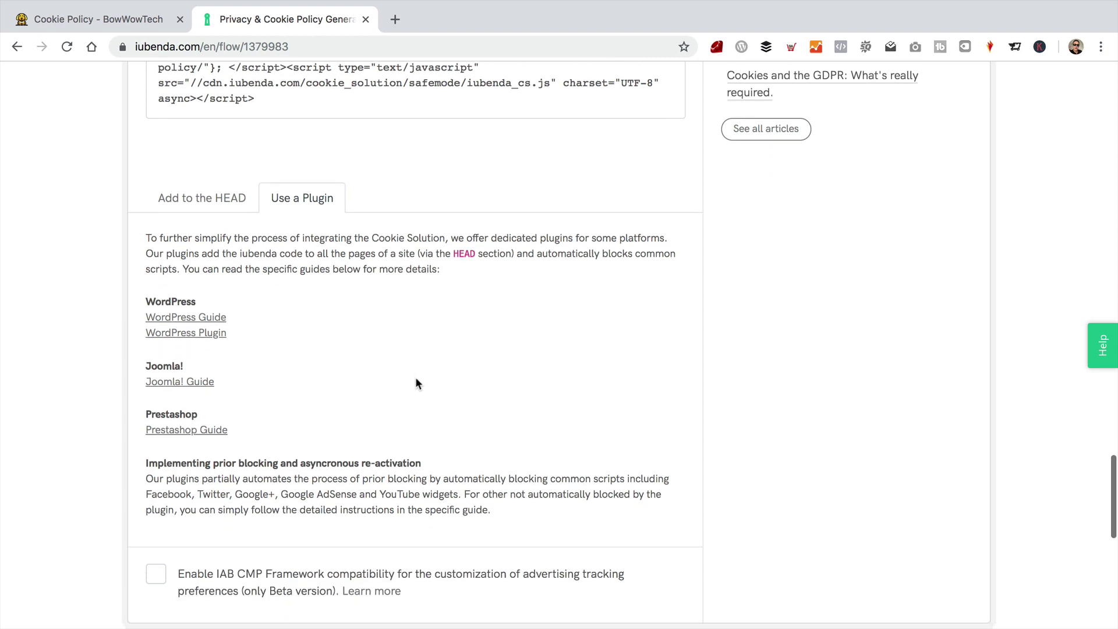
{"action": "left_click", "coordinate": [175, 334]}
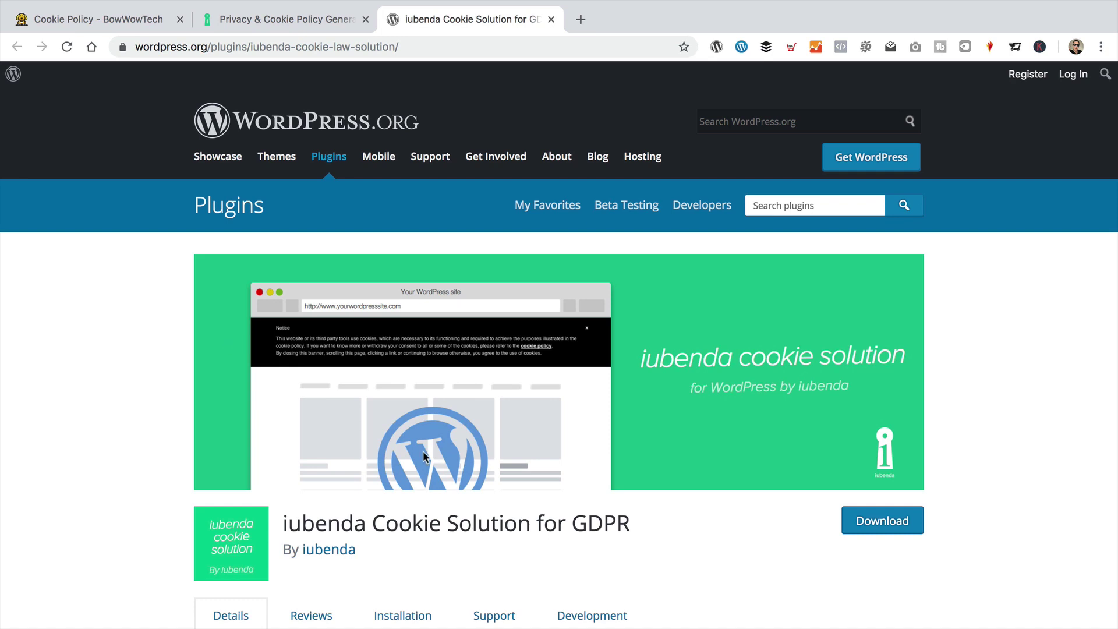
Step: Copy the plugin's full name and open the page for adding new plugins in BowWowTech's WordPress admin
{"action": "left_click_drag", "start_coordinate": [630, 523], "coordinate": [282, 518]}
{"action": "key", "text": "ctrl+c"}
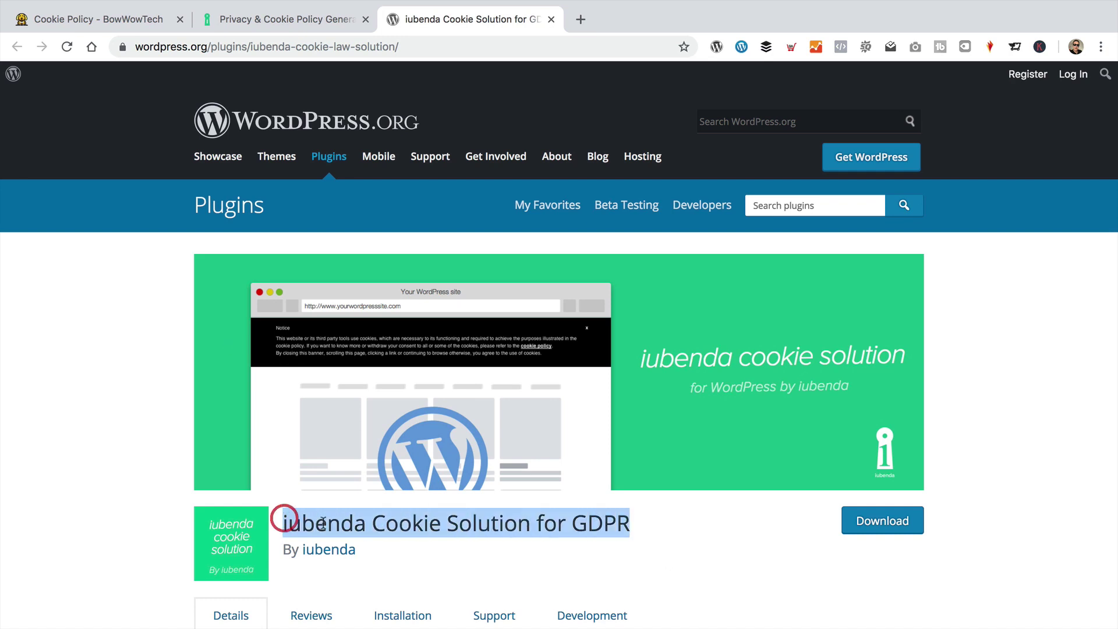
{"action": "left_click", "coordinate": [130, 19]}
{"action": "mouse_move", "coordinate": [81, 74]}
{"action": "left_click", "coordinate": [84, 101]}
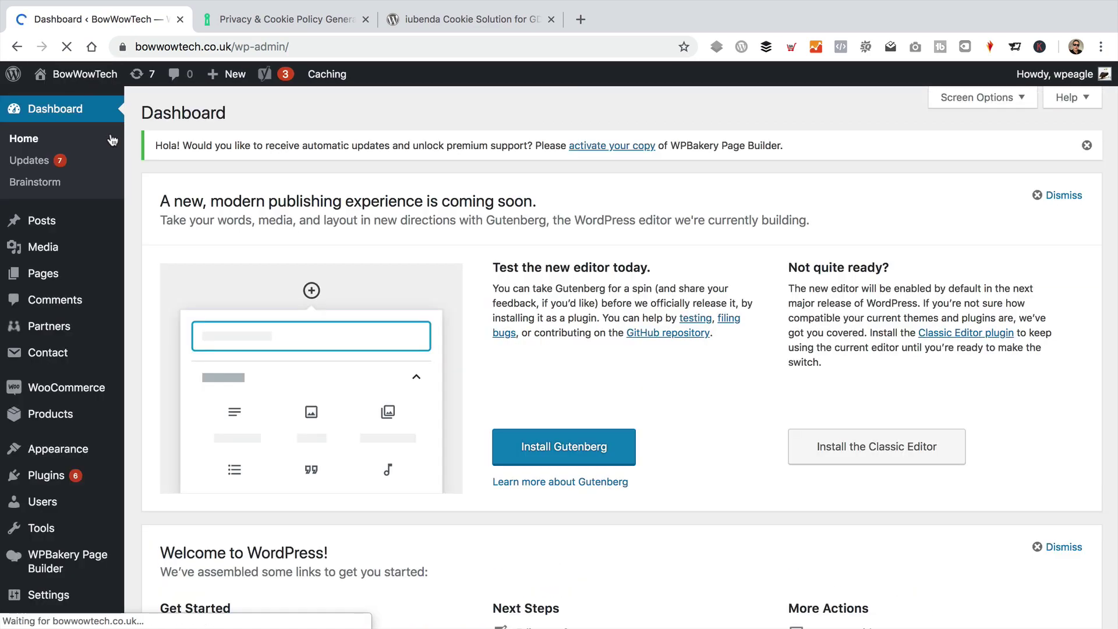
{"action": "scroll", "coordinate": [349, 350], "scroll_direction": "down", "scroll_amount": 10}
{"action": "mouse_move", "coordinate": [65, 214]}
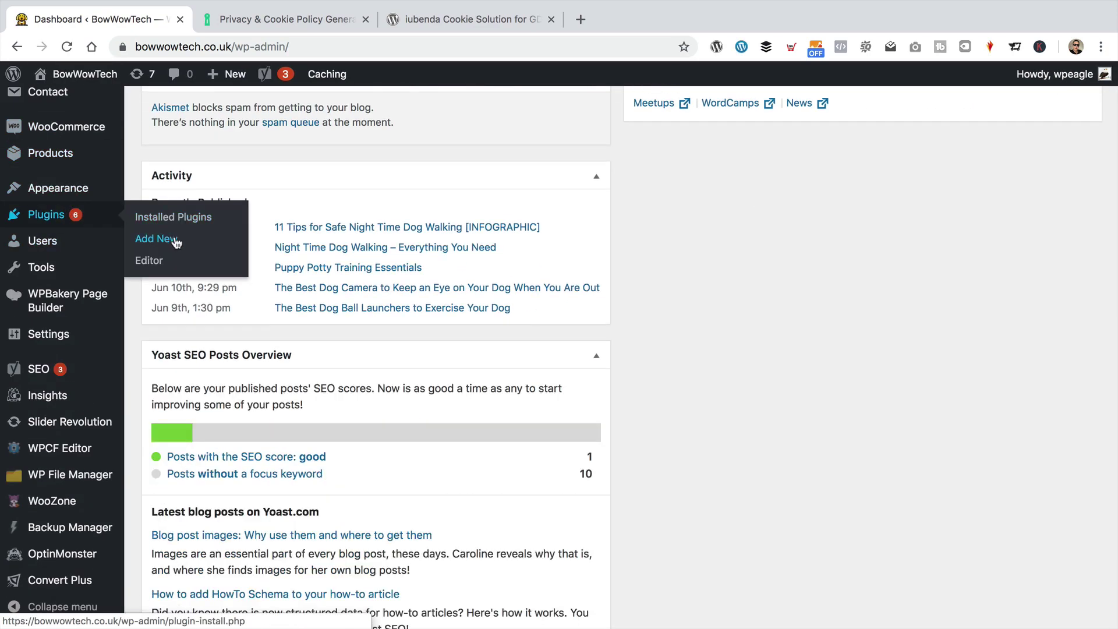
{"action": "left_click", "coordinate": [176, 240]}
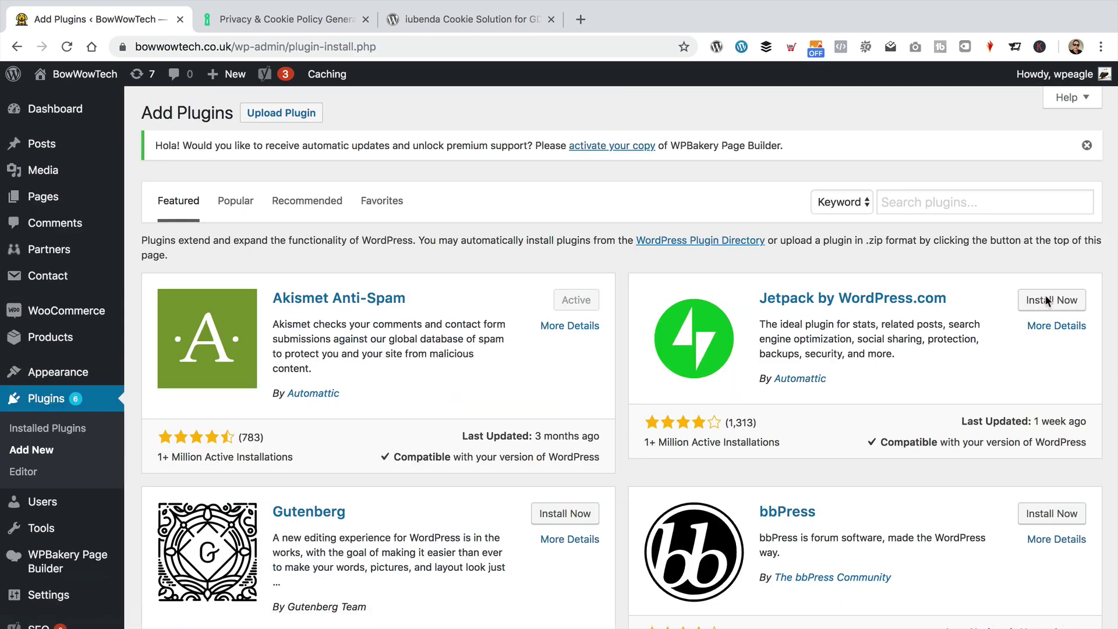
Step: Search for "iubenda Cookie Solution for GDPR", and install and activate the plugin
{"action": "left_click", "coordinate": [984, 208]}
{"action": "key", "text": "ctrl+v"}
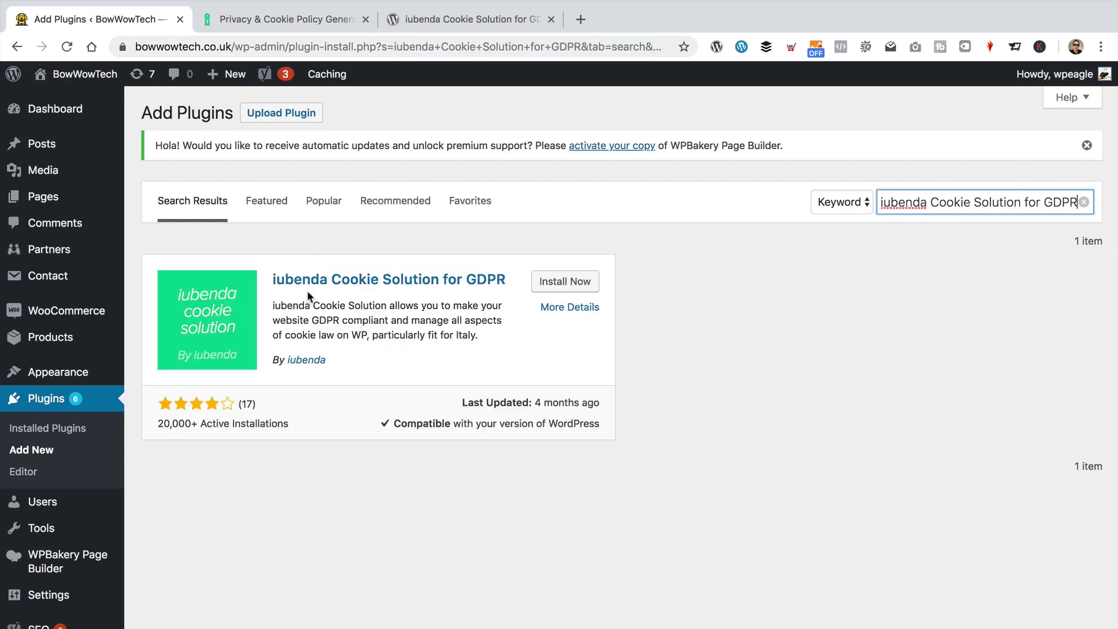
{"action": "left_click", "coordinate": [579, 281]}
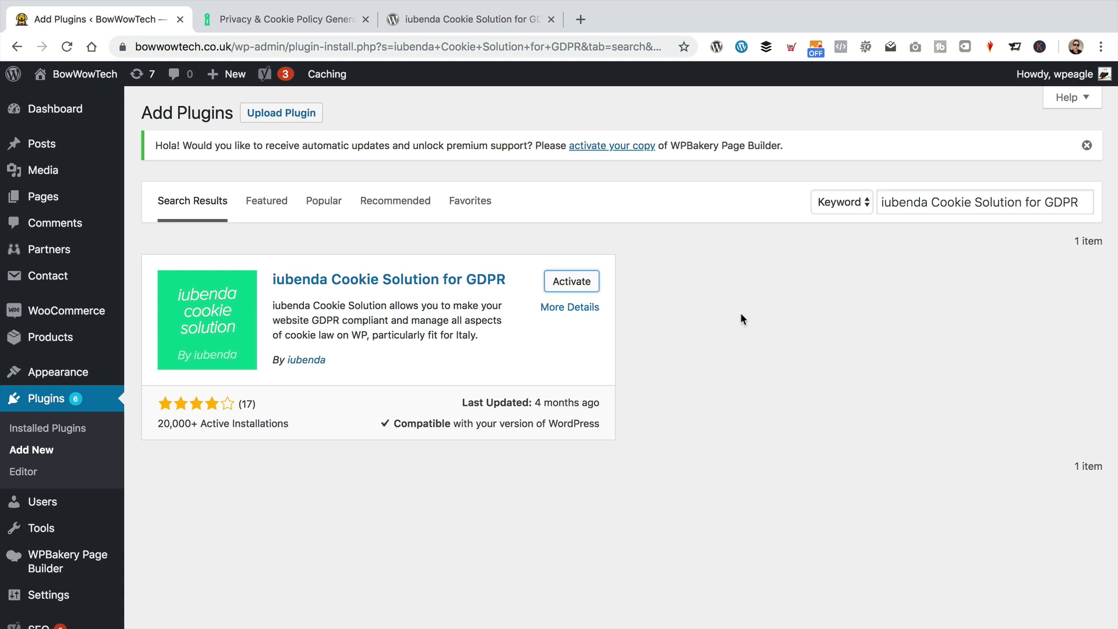
{"action": "left_click", "coordinate": [573, 281]}
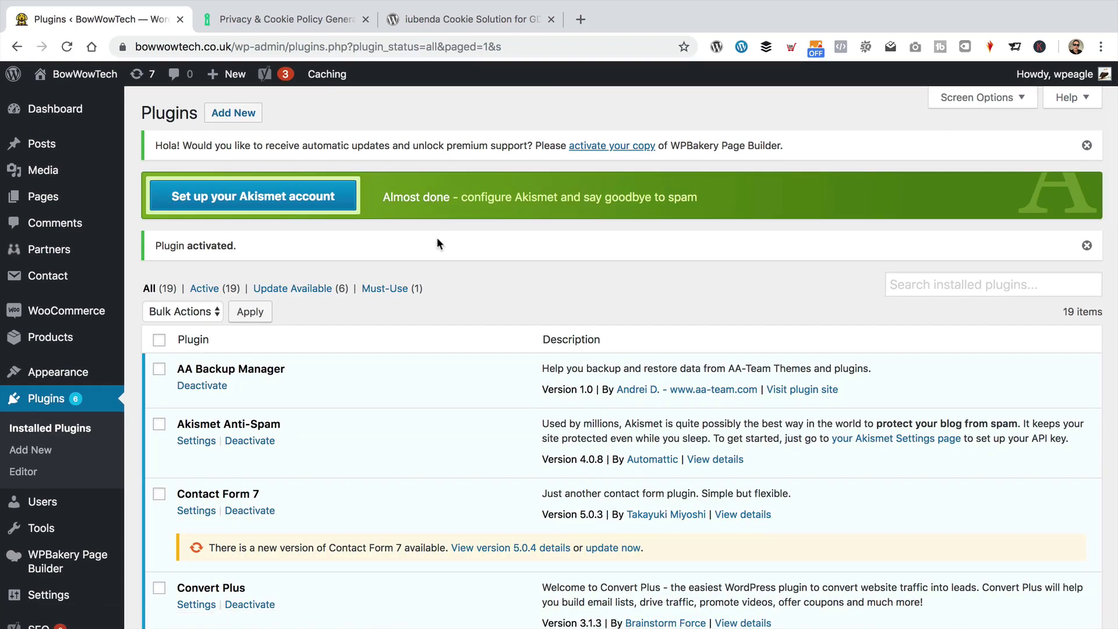
Step: Open the iubenda plugin's settings in WordPress and go to the empty Code field
{"action": "scroll", "coordinate": [437, 243], "scroll_direction": "down", "scroll_amount": 4}
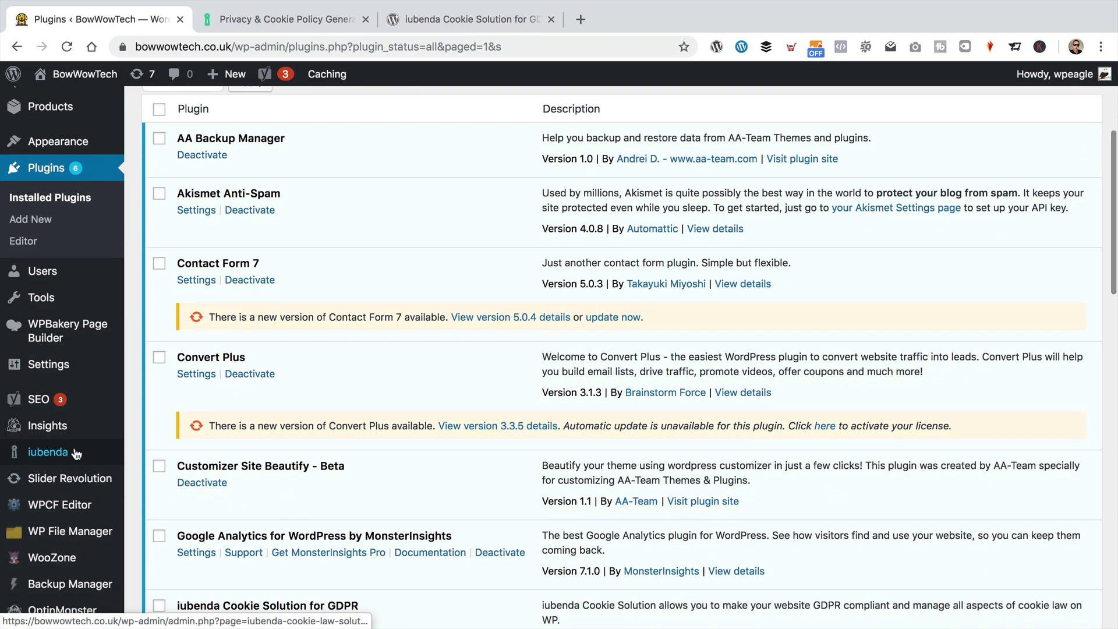
{"action": "left_click", "coordinate": [48, 452]}
{"action": "scroll", "coordinate": [527, 330], "scroll_direction": "down", "scroll_amount": 4}
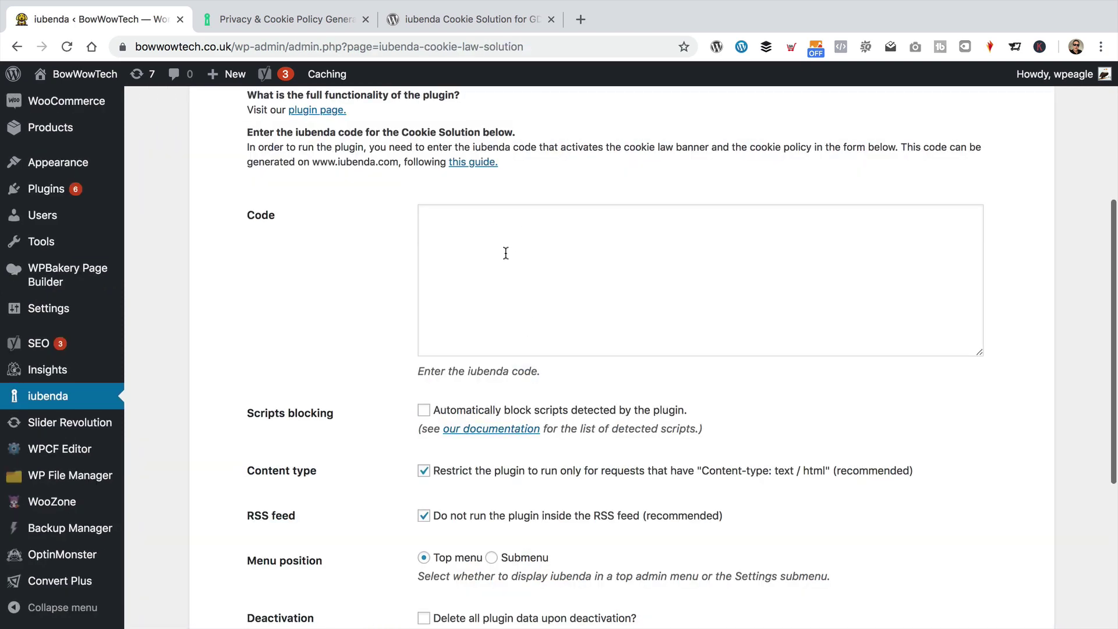
{"action": "left_click", "coordinate": [524, 252]}
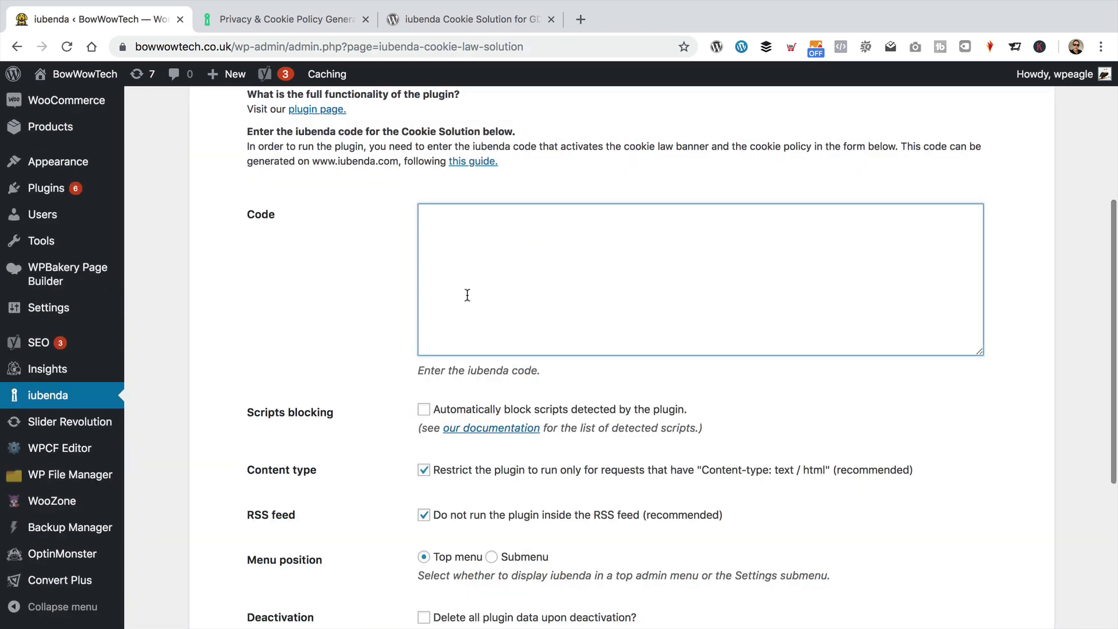
Step: Copy the banner embed code from iubenda and paste it into the plugin's Code field in WordPress
{"action": "left_click", "coordinate": [308, 18]}
{"action": "scroll", "coordinate": [310, 196], "scroll_direction": "up", "scroll_amount": 5}
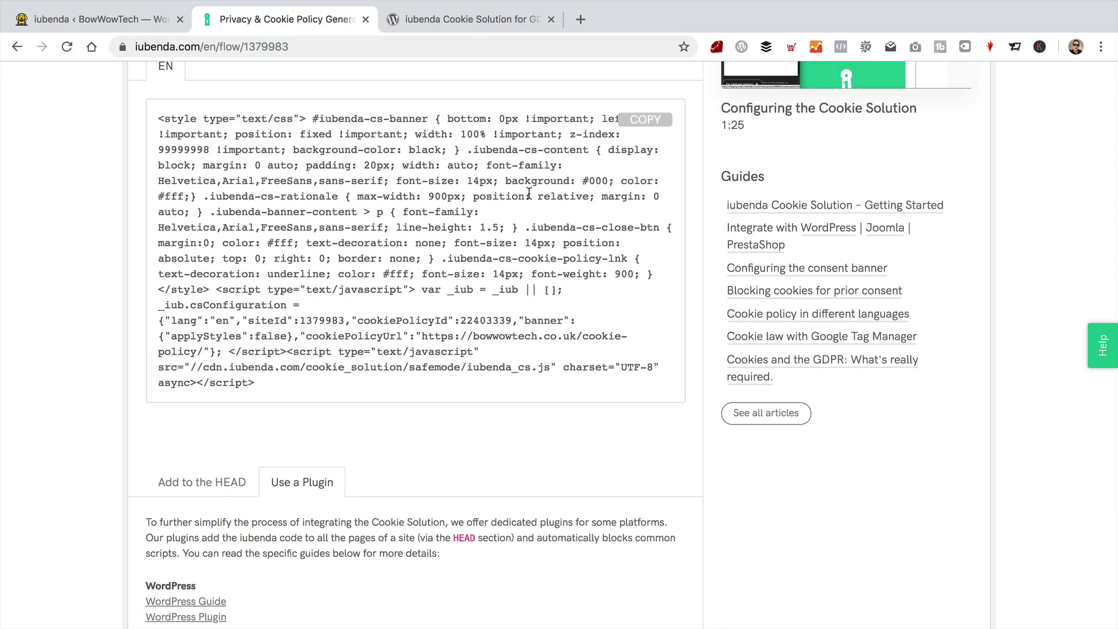
{"action": "scroll", "coordinate": [309, 196], "scroll_direction": "up", "scroll_amount": 3}
{"action": "left_click", "coordinate": [656, 269]}
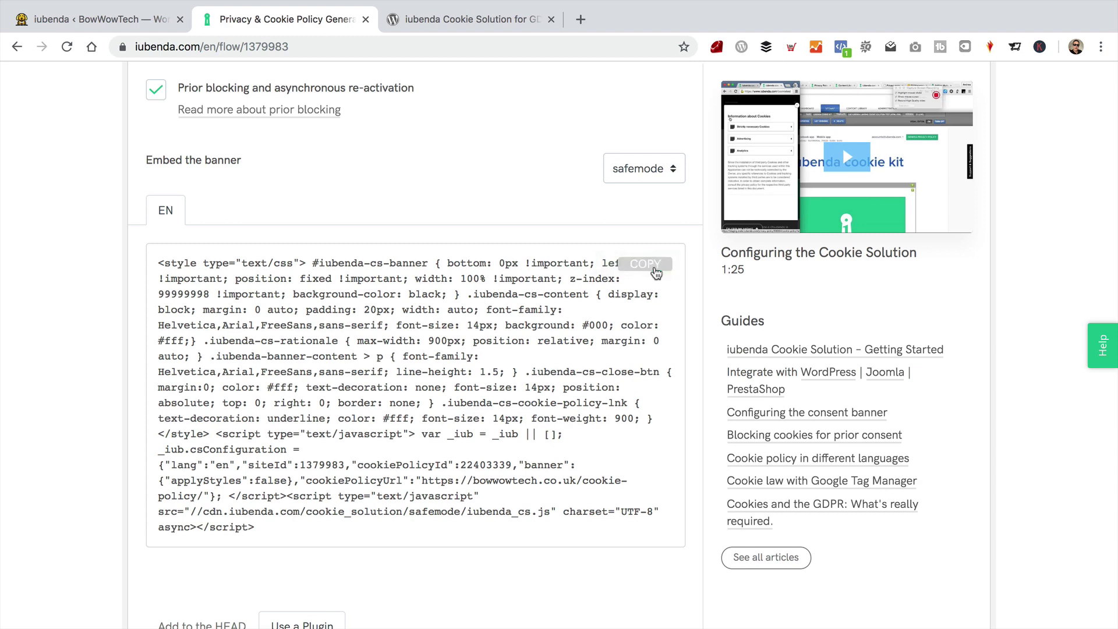
{"action": "left_click", "coordinate": [99, 19]}
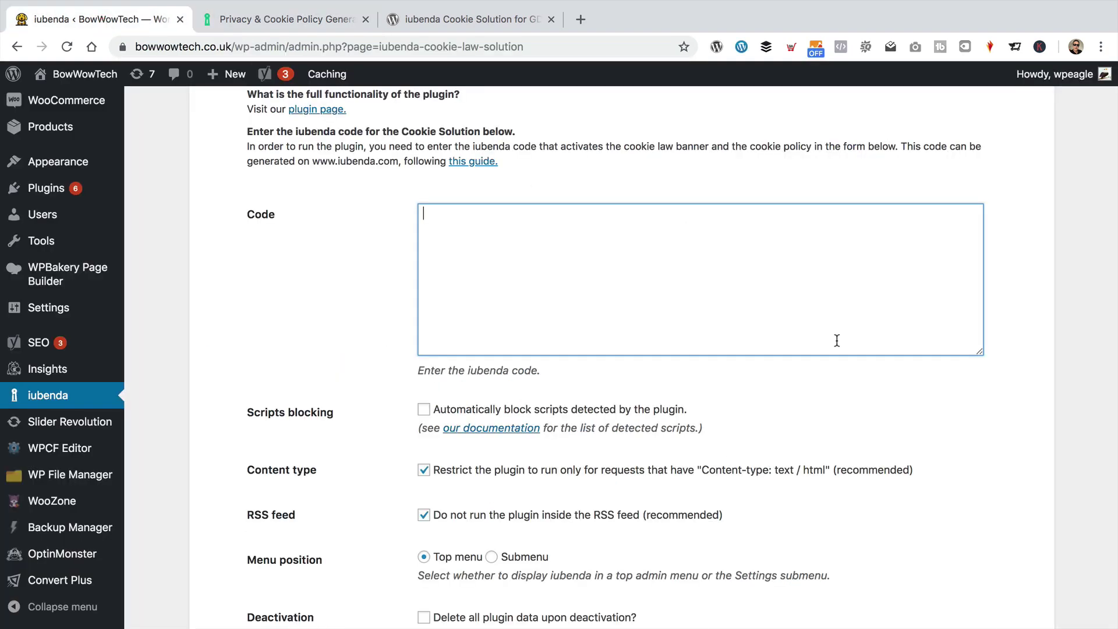
{"action": "right_click", "coordinate": [607, 280]}
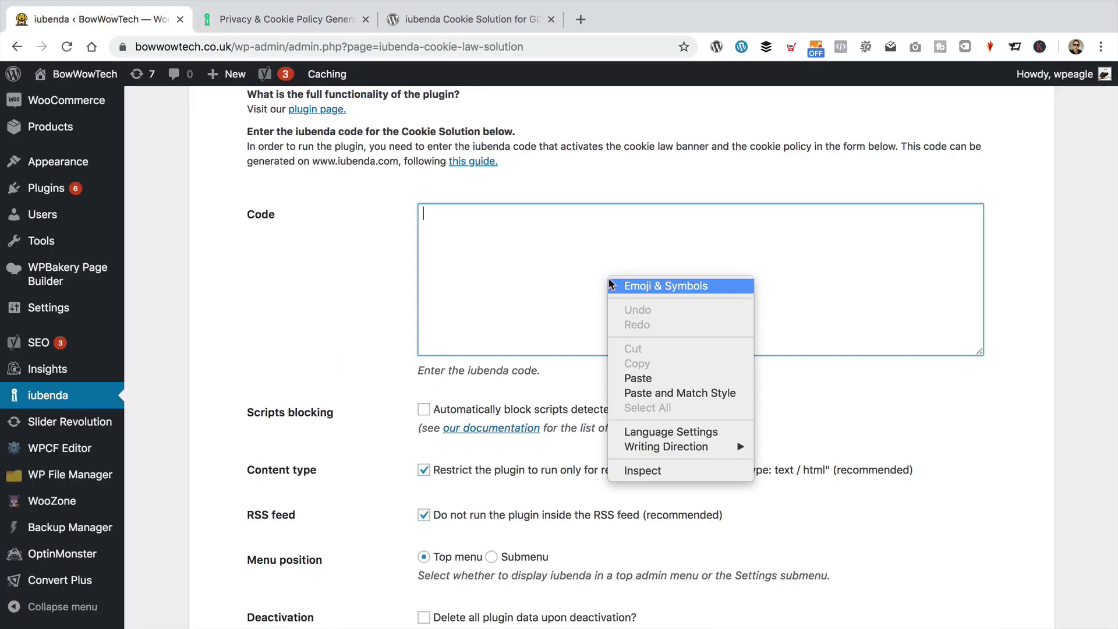
{"action": "left_click", "coordinate": [676, 378]}
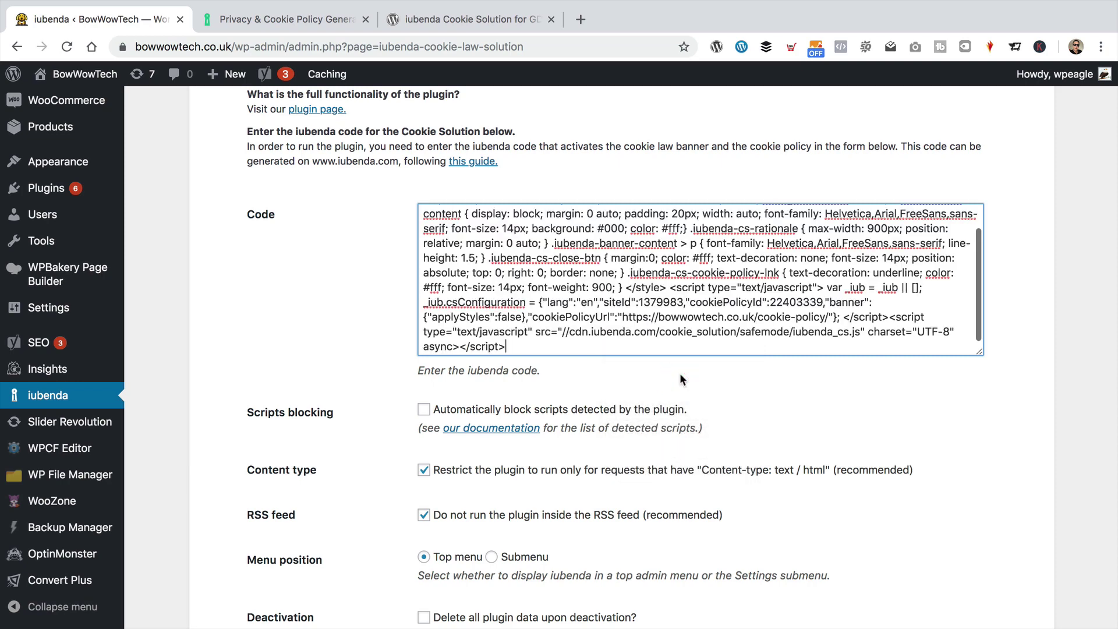
Step: Save the iubenda plugin settings, leaving the scripts blocking, content type and RSS feed options as they are
{"action": "scroll", "coordinate": [686, 291], "scroll_direction": "down", "scroll_amount": 2}
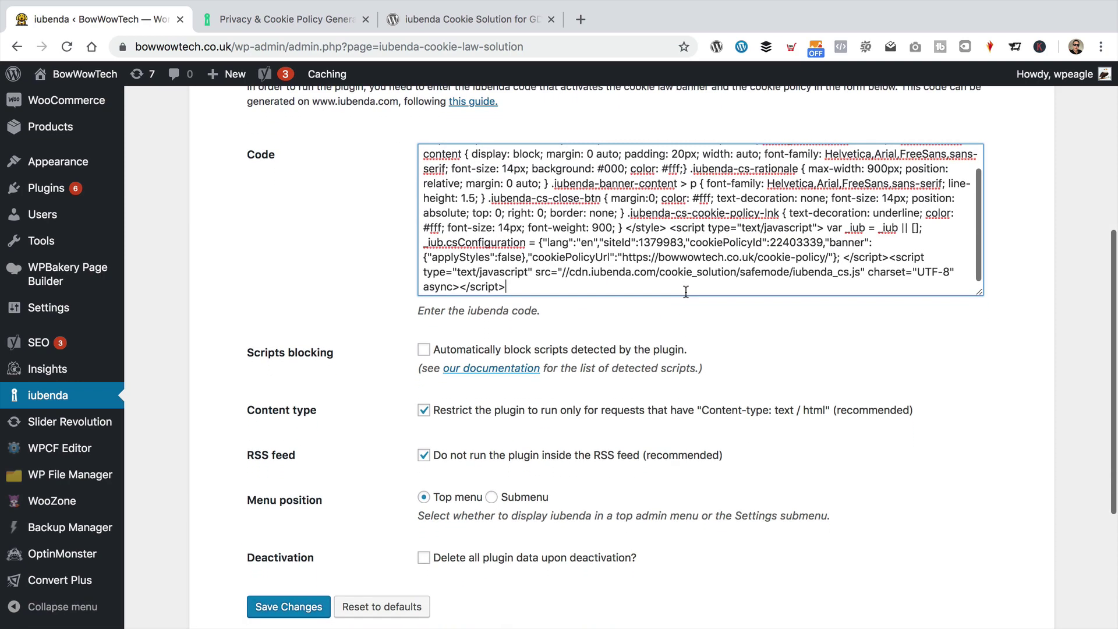
{"action": "scroll", "coordinate": [684, 291], "scroll_direction": "down", "scroll_amount": 3}
{"action": "left_click", "coordinate": [267, 446]}
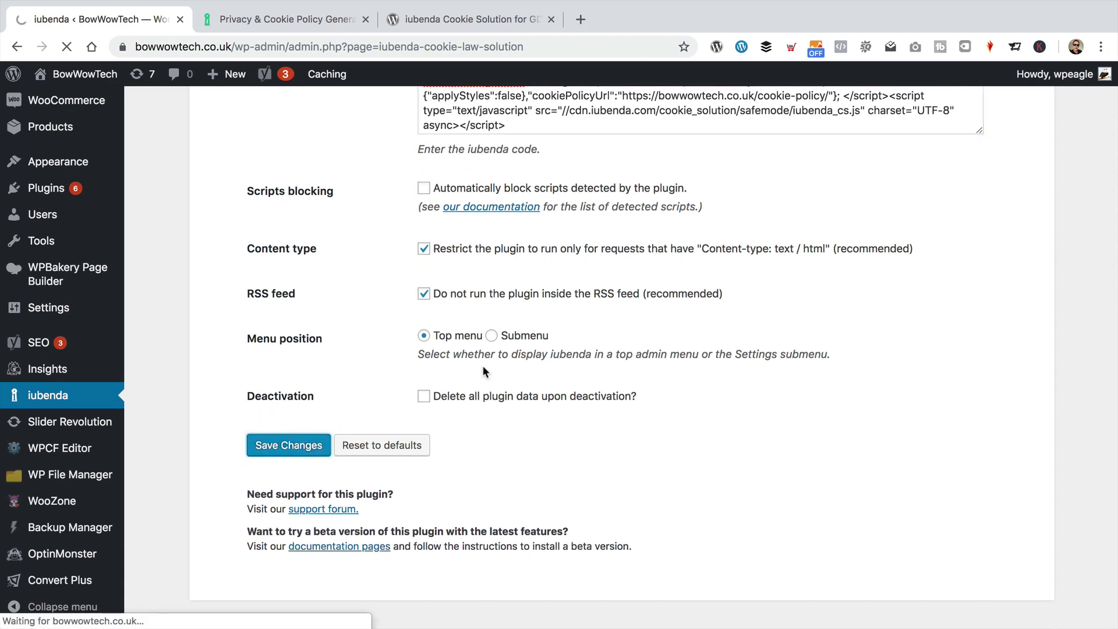
Step: Look over the saved plugin options and open the bowwowtech.co.uk home page to check the live cookie banner
{"action": "scroll", "coordinate": [408, 227], "scroll_direction": "down", "scroll_amount": 8}
{"action": "scroll", "coordinate": [407, 228], "scroll_direction": "down", "scroll_amount": 2}
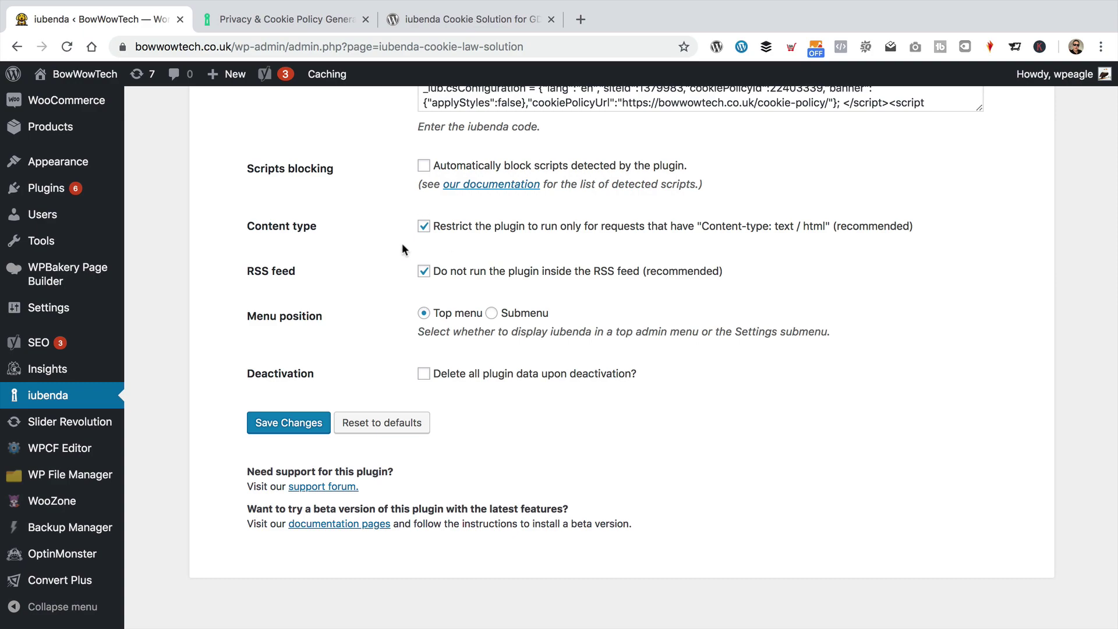
{"action": "key", "text": "Return"}
{"action": "left_click", "coordinate": [93, 98]}
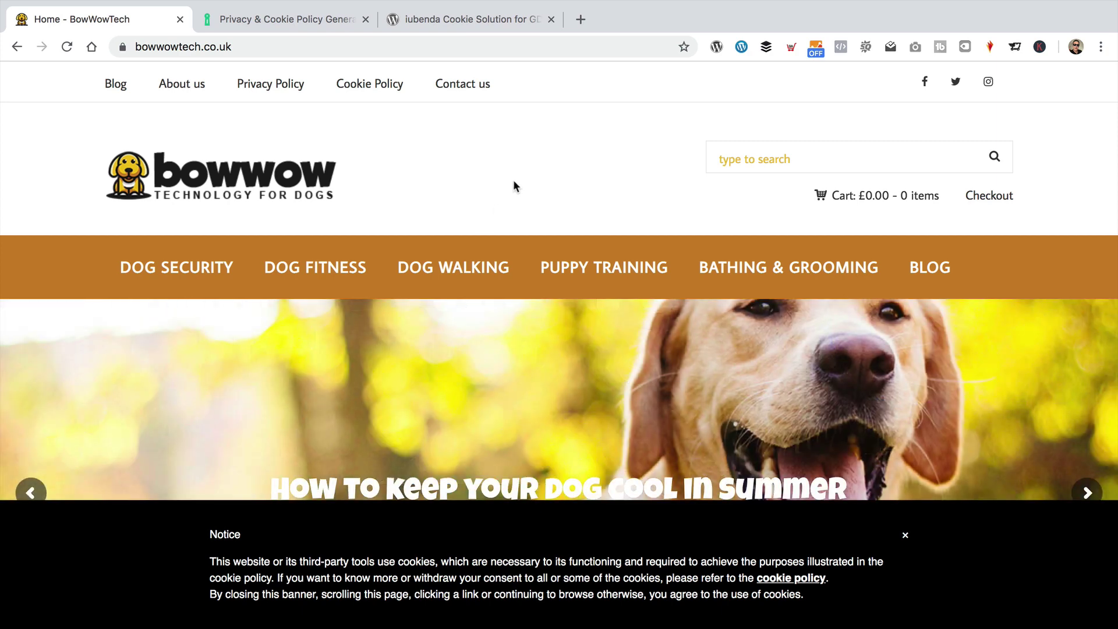
Step: Open the cookie policy from the live banner, look through its cookie categories and Analytics section, and continue to browse
{"action": "left_click", "coordinate": [784, 579]}
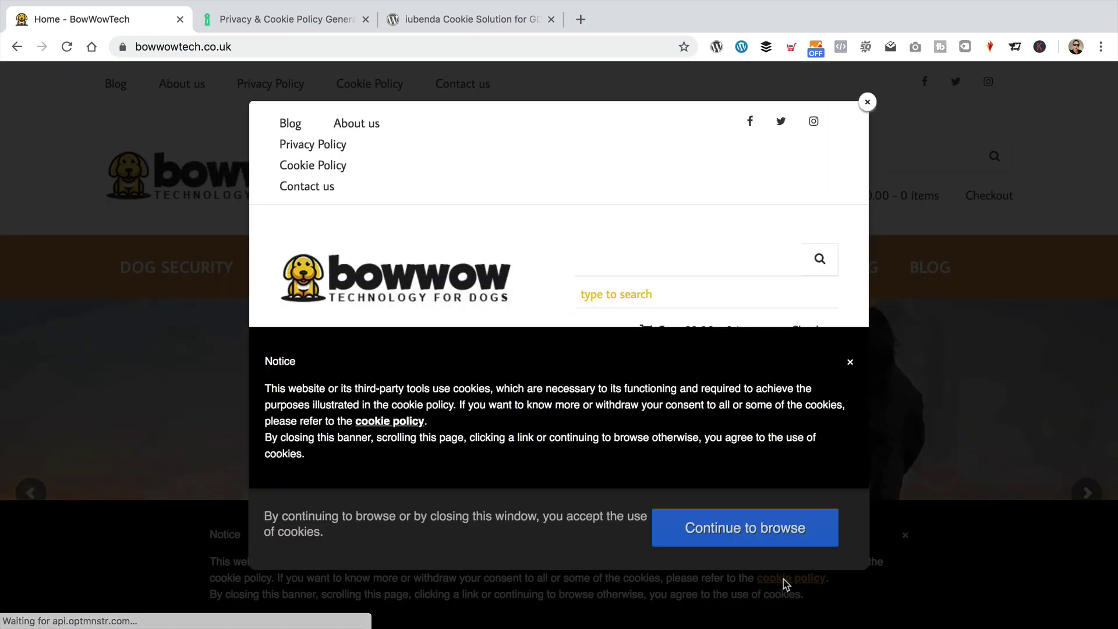
{"action": "scroll", "coordinate": [624, 399], "scroll_direction": "down", "scroll_amount": 10}
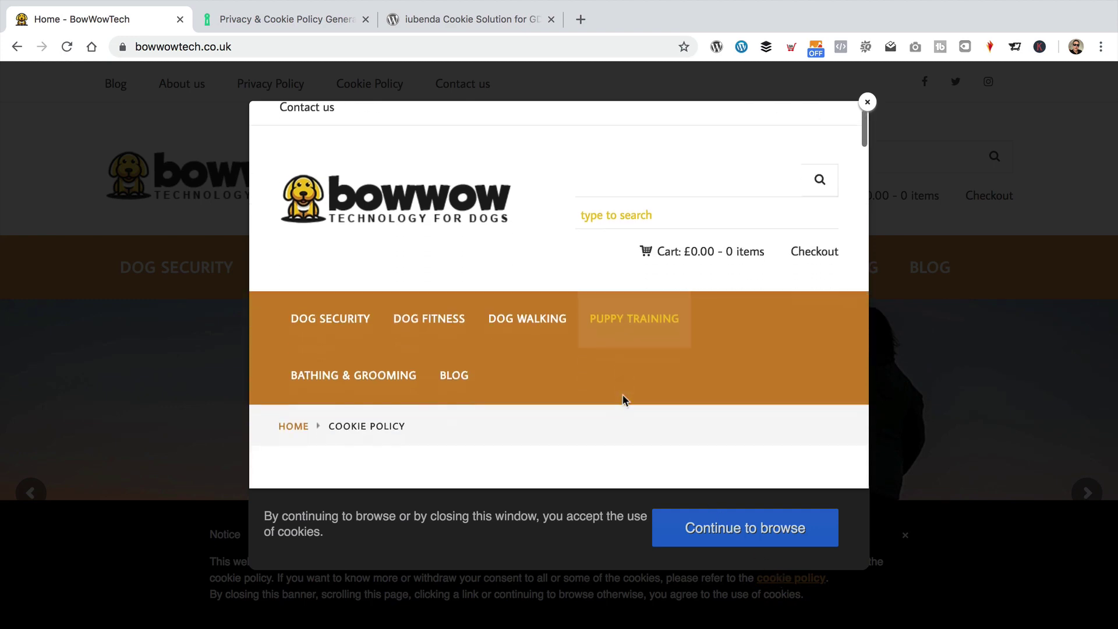
{"action": "scroll", "coordinate": [622, 396], "scroll_direction": "down", "scroll_amount": 5}
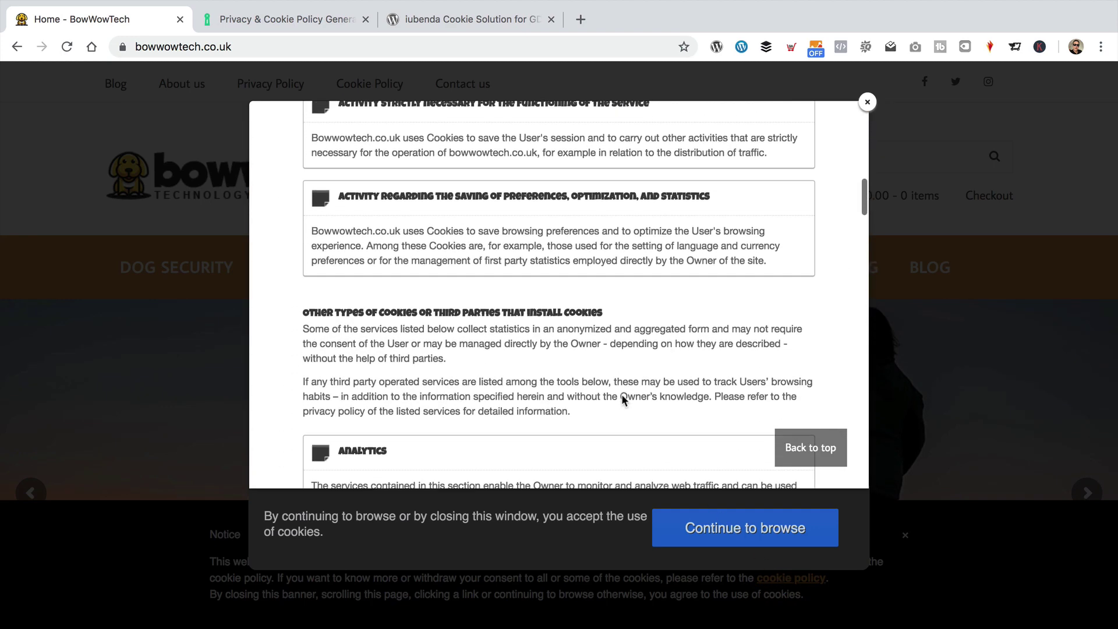
{"action": "scroll", "coordinate": [621, 395], "scroll_direction": "up", "scroll_amount": 15}
{"action": "scroll", "coordinate": [623, 401], "scroll_direction": "down", "scroll_amount": 10}
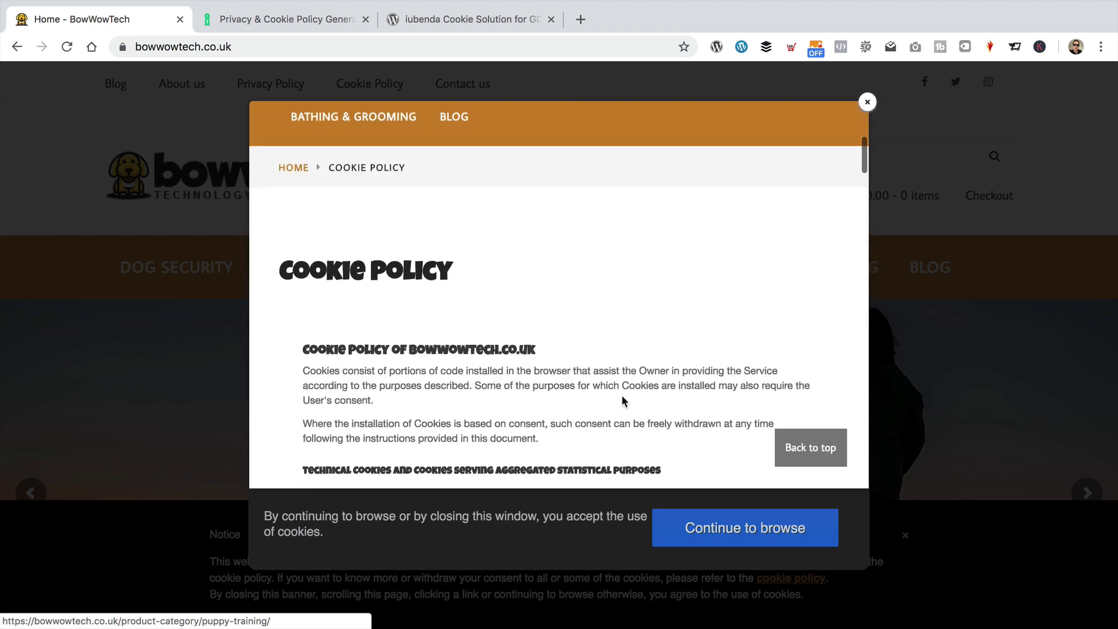
{"action": "scroll", "coordinate": [643, 384], "scroll_direction": "down", "scroll_amount": 3}
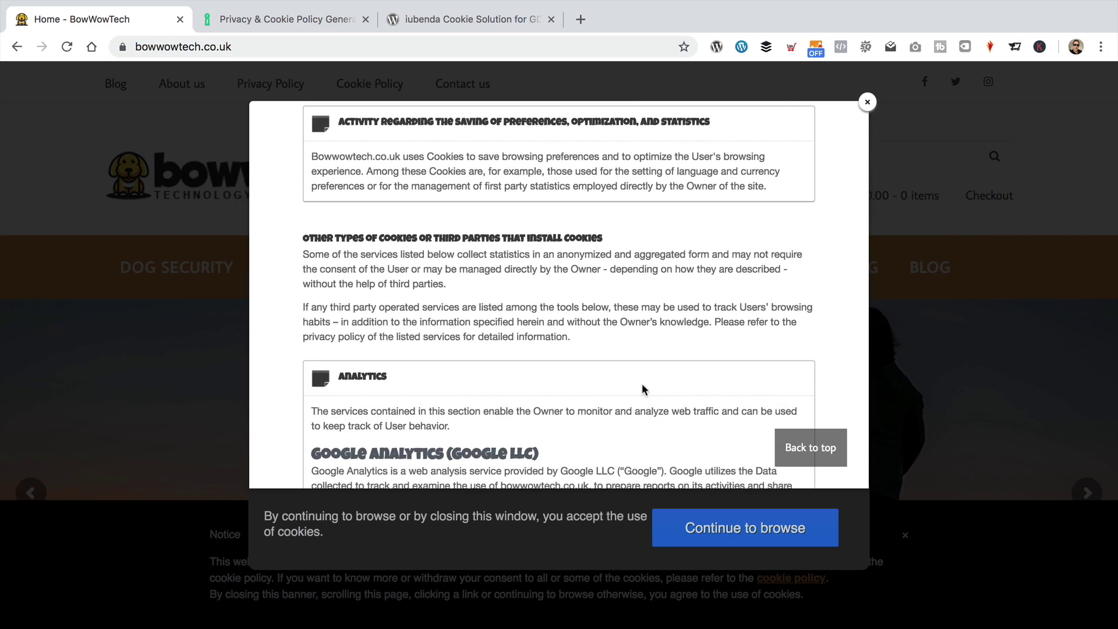
{"action": "scroll", "coordinate": [643, 388], "scroll_direction": "down", "scroll_amount": 3}
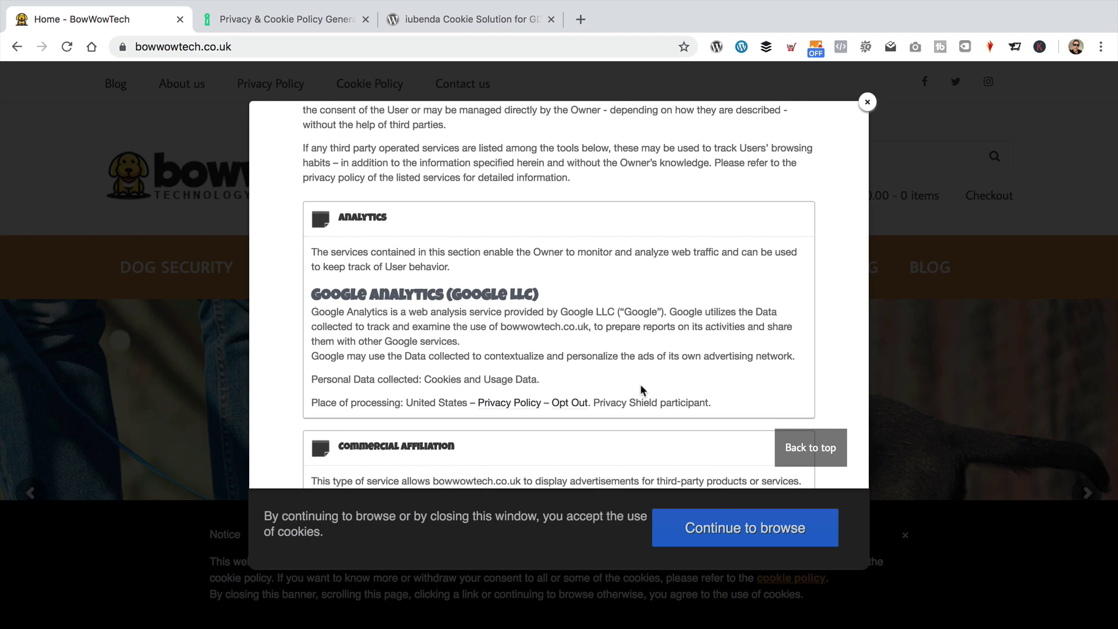
{"action": "scroll", "coordinate": [640, 389], "scroll_direction": "down", "scroll_amount": 1}
{"action": "scroll", "coordinate": [643, 384], "scroll_direction": "up", "scroll_amount": 5}
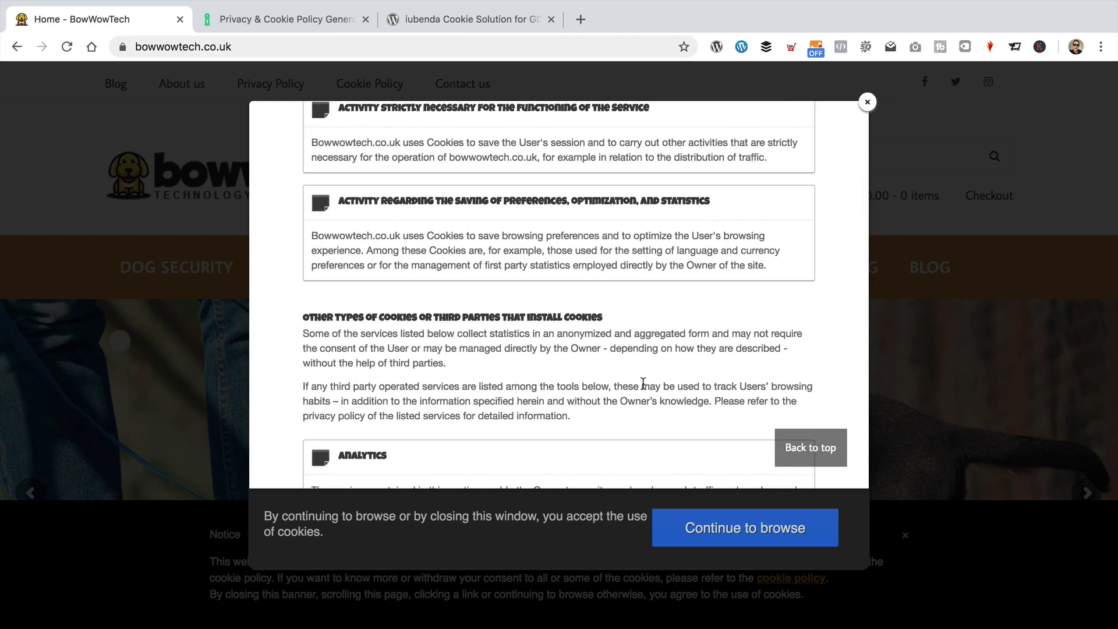
{"action": "left_click", "coordinate": [703, 530]}
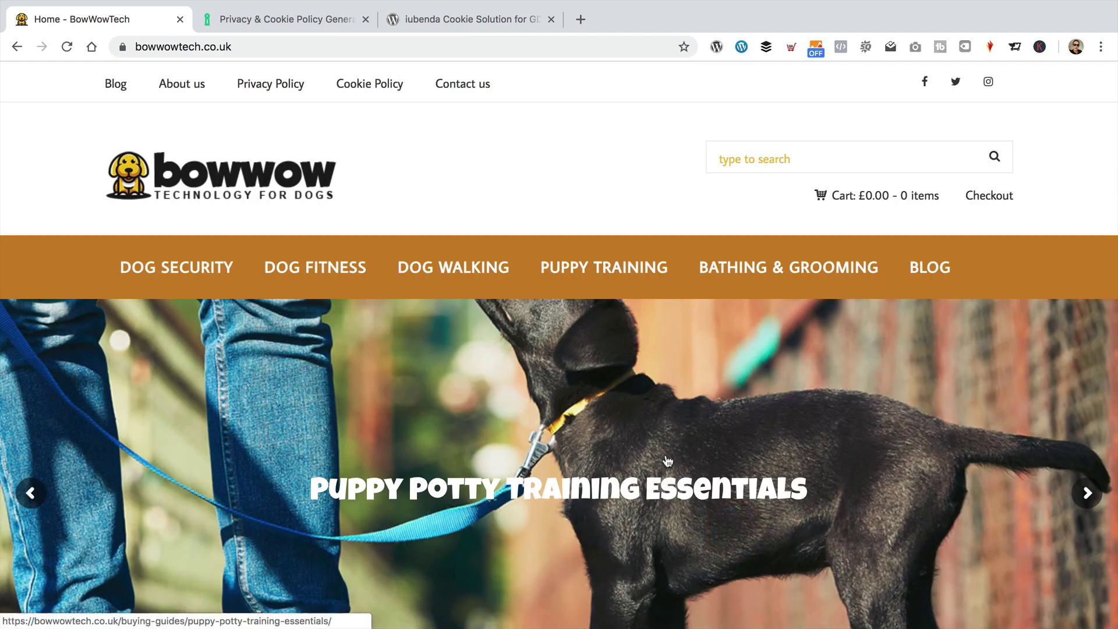
Step: Return to iubenda's bowwowtech.co.uk project and open its Cookie Solution configuration for editing
{"action": "left_click", "coordinate": [317, 20]}
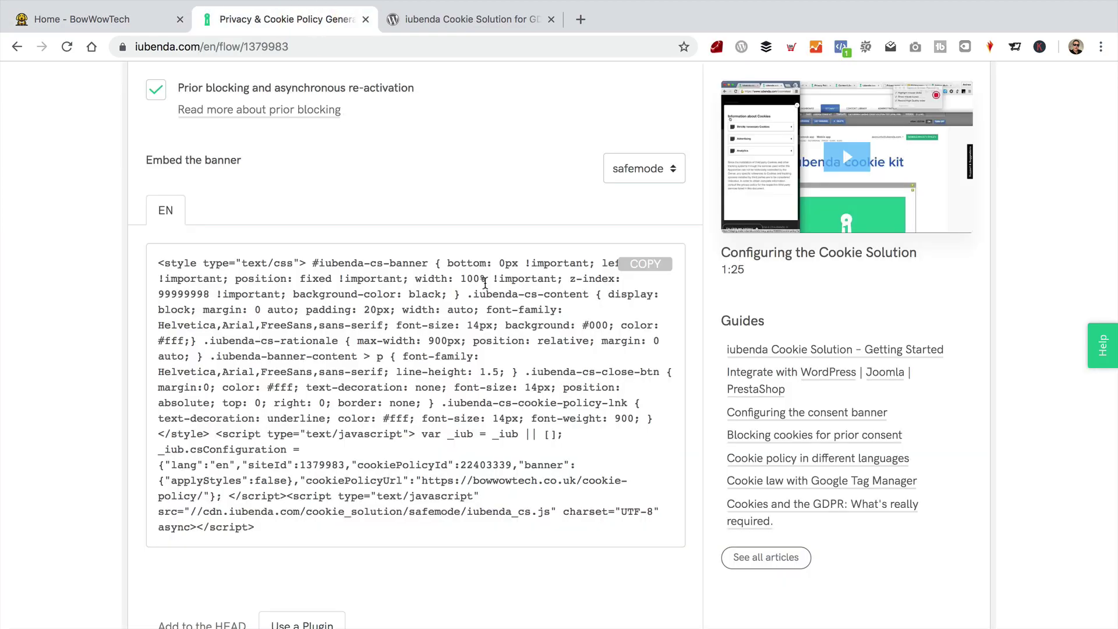
{"action": "scroll", "coordinate": [488, 279], "scroll_direction": "up", "scroll_amount": 1}
{"action": "scroll", "coordinate": [488, 274], "scroll_direction": "up", "scroll_amount": 8}
{"action": "scroll", "coordinate": [488, 275], "scroll_direction": "down", "scroll_amount": 9}
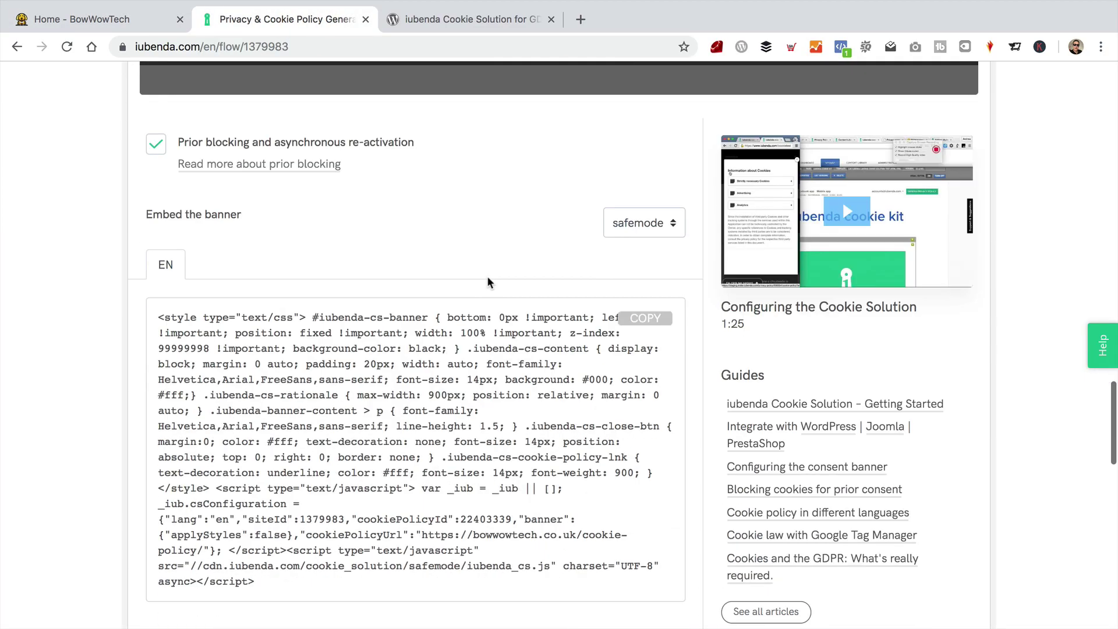
{"action": "scroll", "coordinate": [488, 279], "scroll_direction": "down", "scroll_amount": 6}
{"action": "scroll", "coordinate": [288, 396], "scroll_direction": "up", "scroll_amount": 20}
{"action": "scroll", "coordinate": [288, 393], "scroll_direction": "up", "scroll_amount": 10}
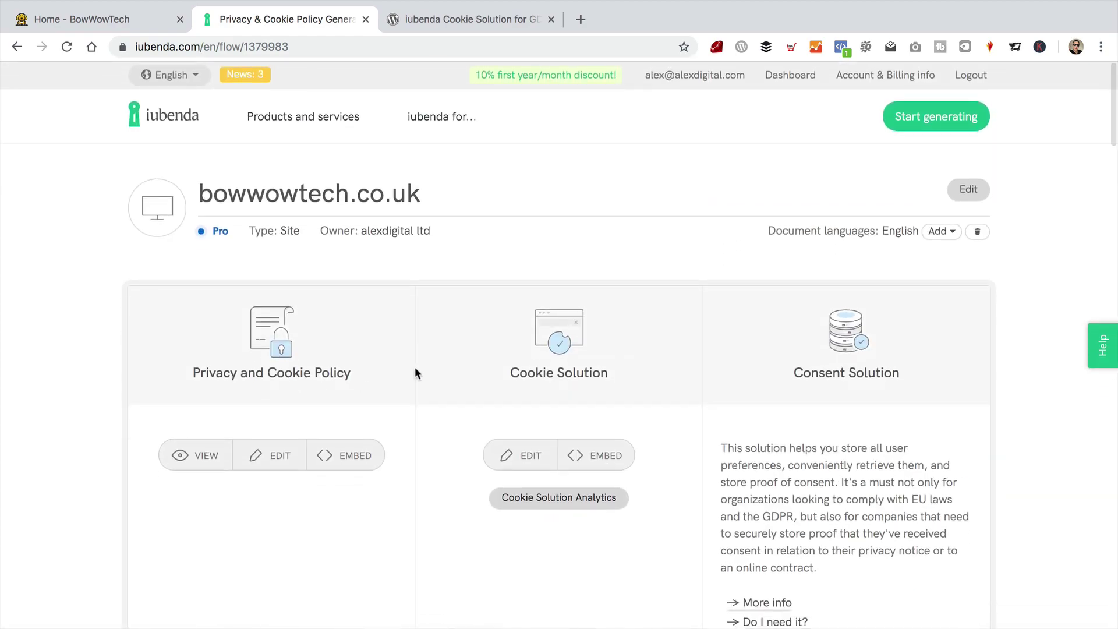
{"action": "left_click", "coordinate": [535, 466]}
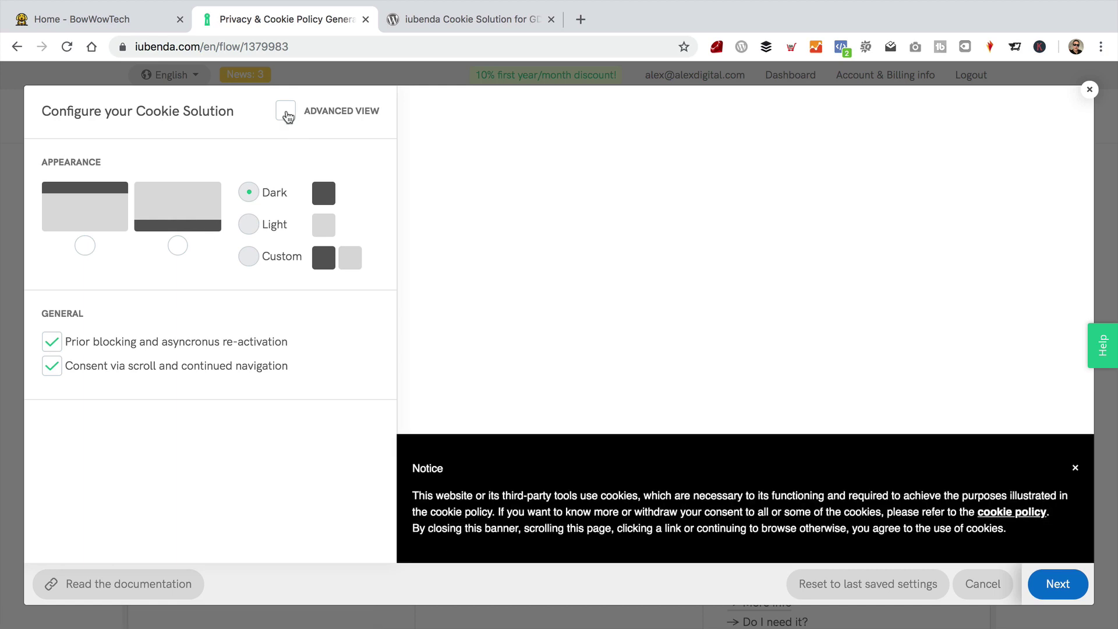
Step: Switch the Cookie Solution configuration to the advanced view and enable opening the cookie policy in a new window
{"action": "left_click", "coordinate": [56, 367]}
{"action": "left_click", "coordinate": [52, 368]}
{"action": "left_click", "coordinate": [322, 114]}
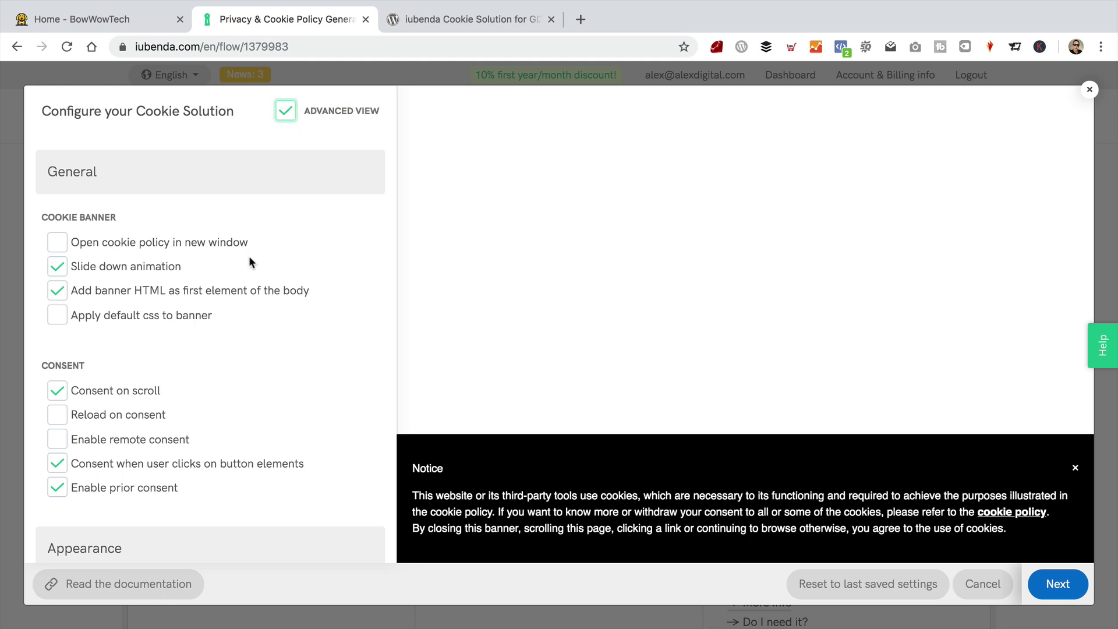
{"action": "scroll", "coordinate": [249, 256], "scroll_direction": "down", "scroll_amount": 1}
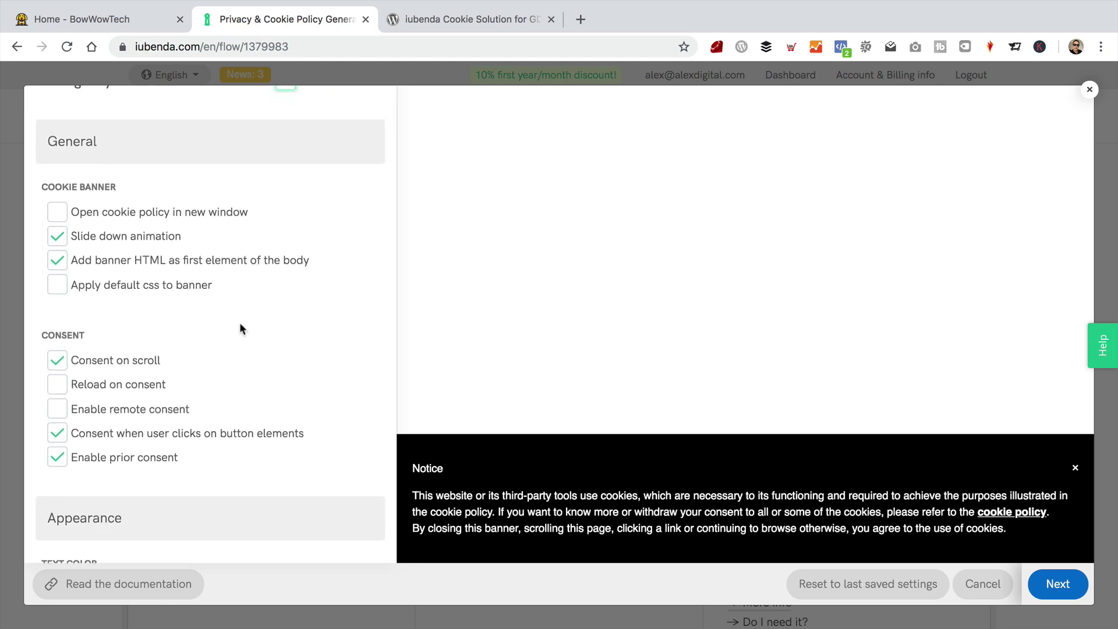
{"action": "left_click", "coordinate": [56, 214]}
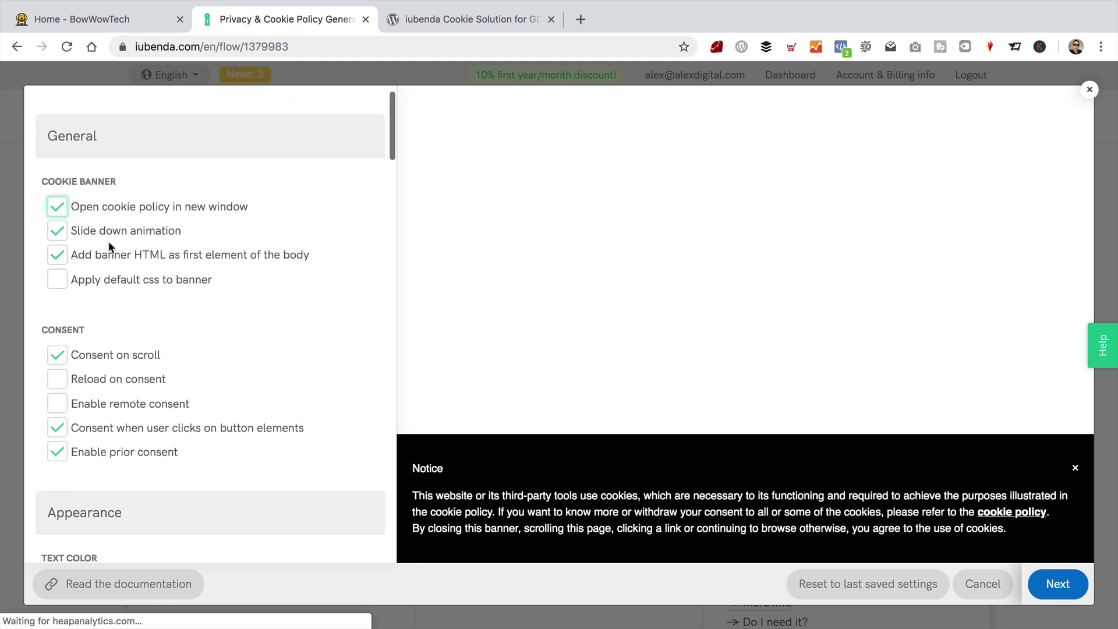
Step: Test the cookie policy link in the banner preview, return to the configuration and proceed with its current settings
{"action": "left_click", "coordinate": [1018, 513]}
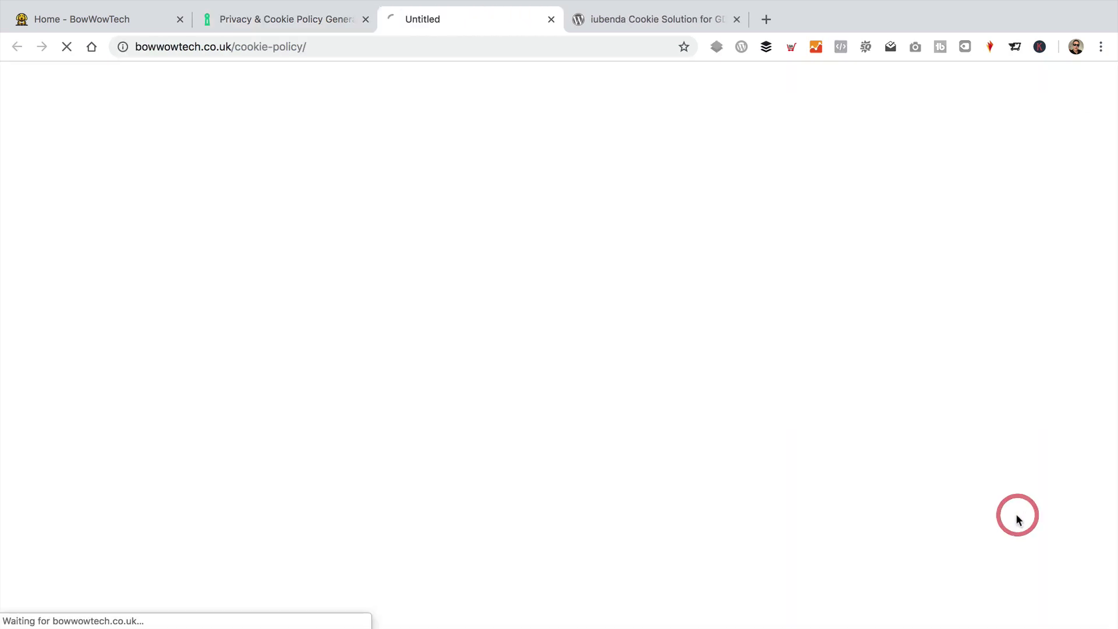
{"action": "left_click", "coordinate": [292, 19]}
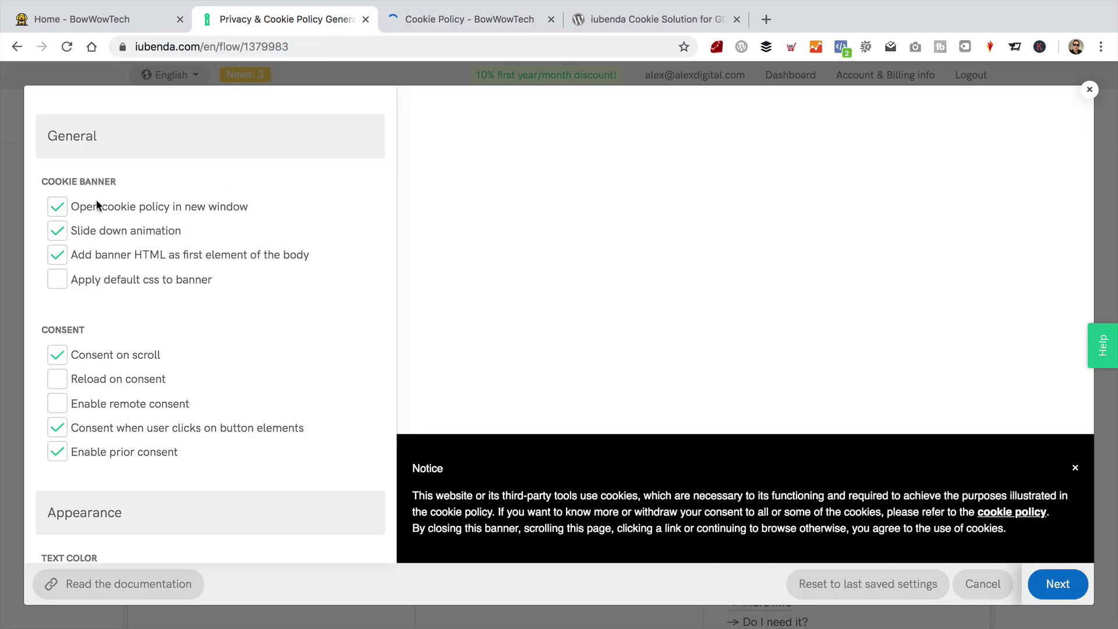
{"action": "scroll", "coordinate": [212, 307], "scroll_direction": "down", "scroll_amount": 2}
{"action": "left_click", "coordinate": [1057, 583]}
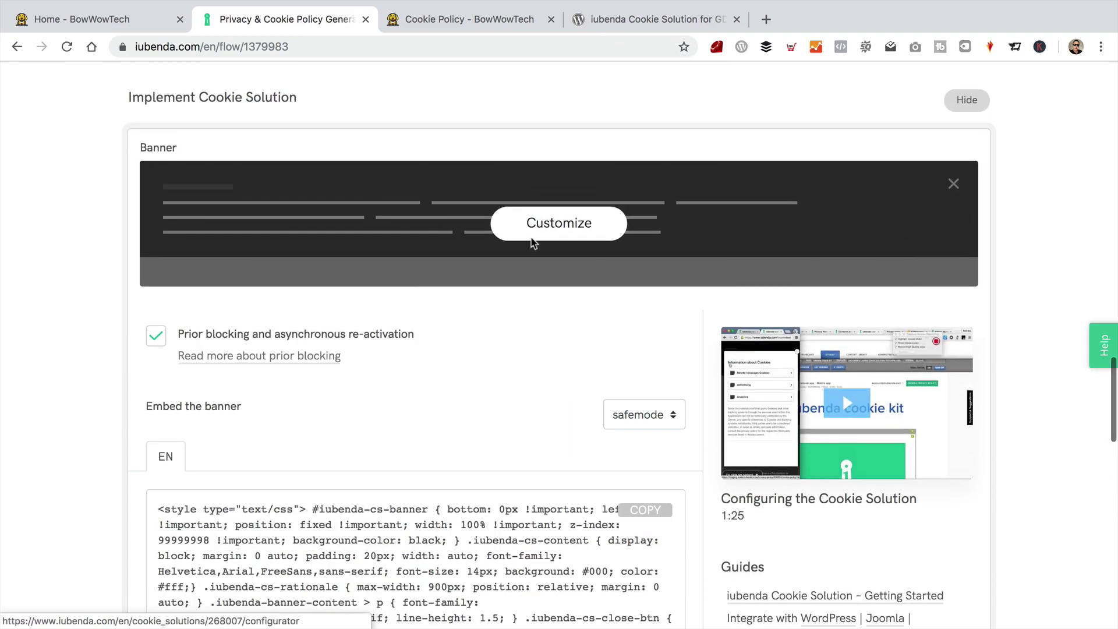
Step: Go to the regenerated banner embed code in the Implement Cookie Solution section
{"action": "scroll", "coordinate": [530, 238], "scroll_direction": "up", "scroll_amount": 15}
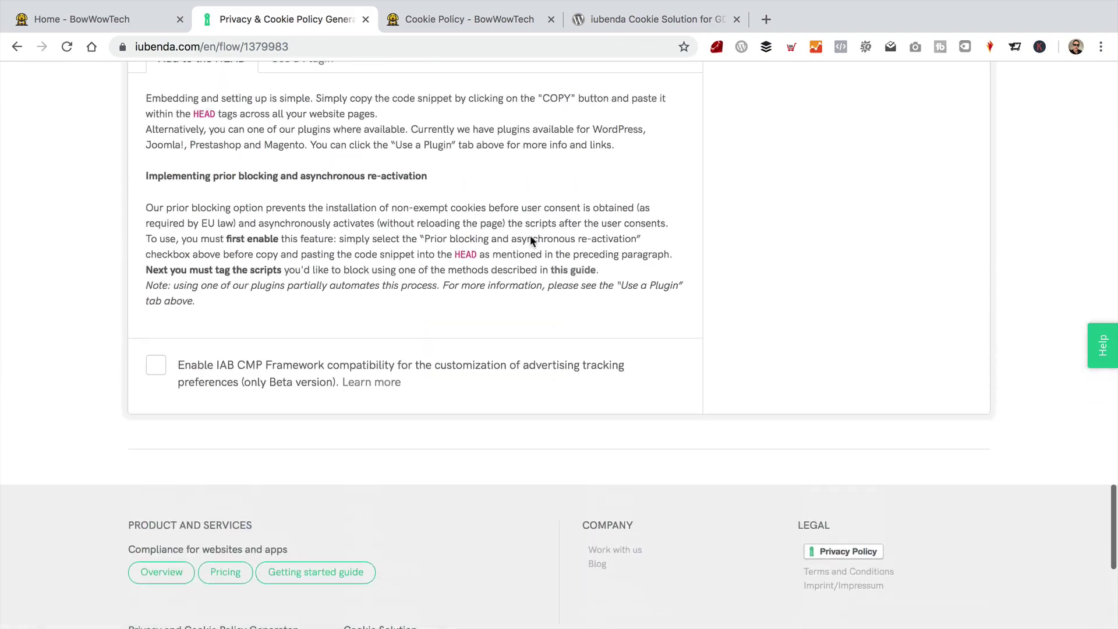
{"action": "scroll", "coordinate": [534, 236], "scroll_direction": "up", "scroll_amount": 20}
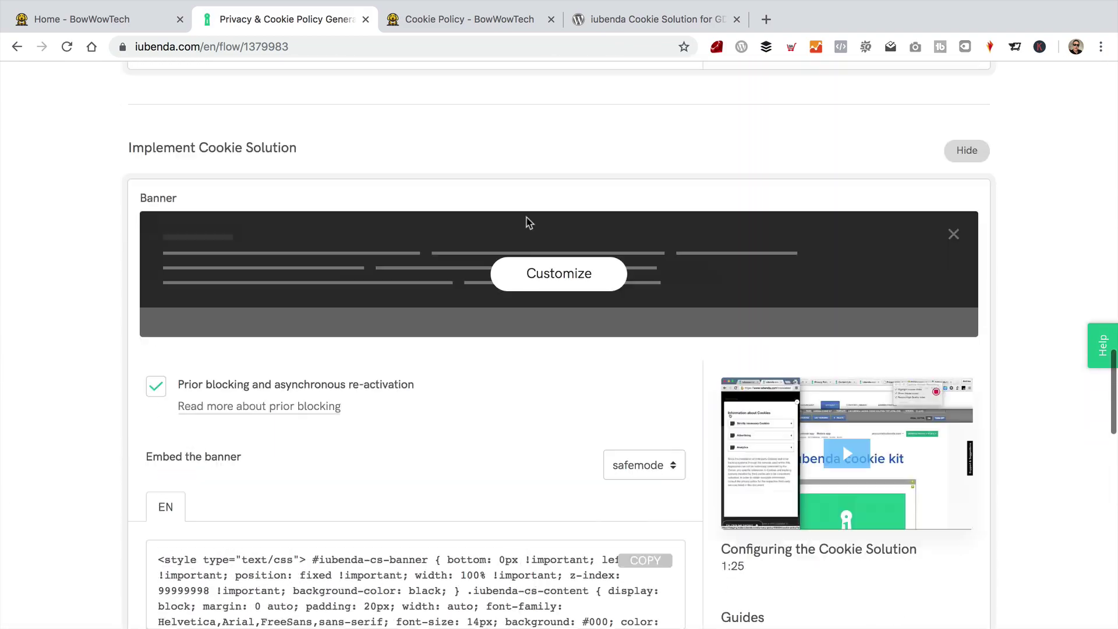
{"action": "scroll", "coordinate": [527, 218], "scroll_direction": "down", "scroll_amount": 5}
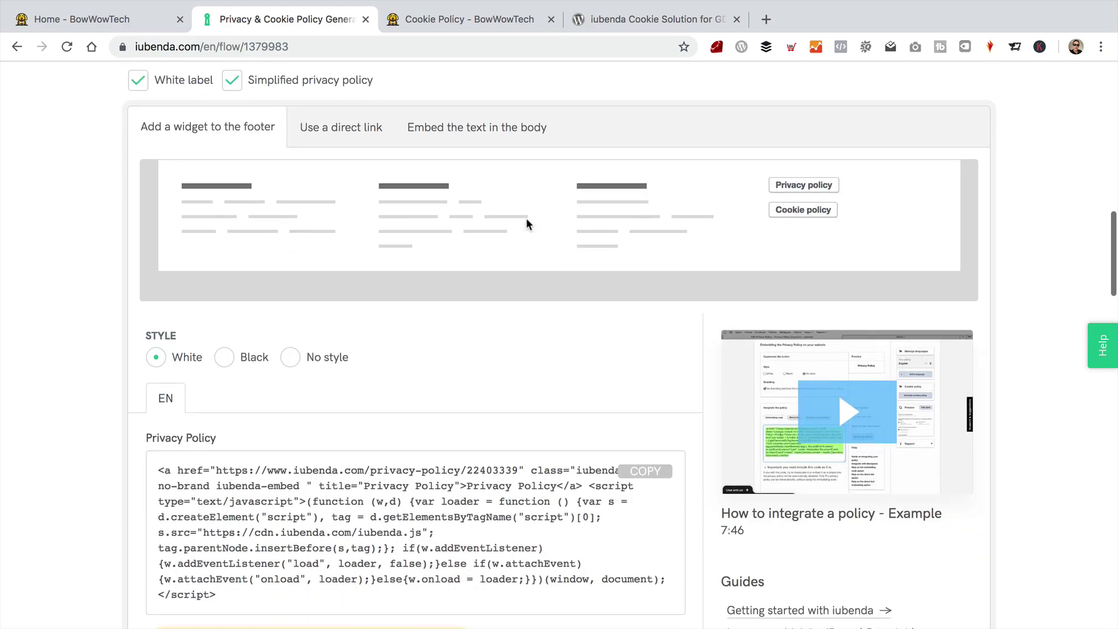
{"action": "scroll", "coordinate": [523, 216], "scroll_direction": "down", "scroll_amount": 10}
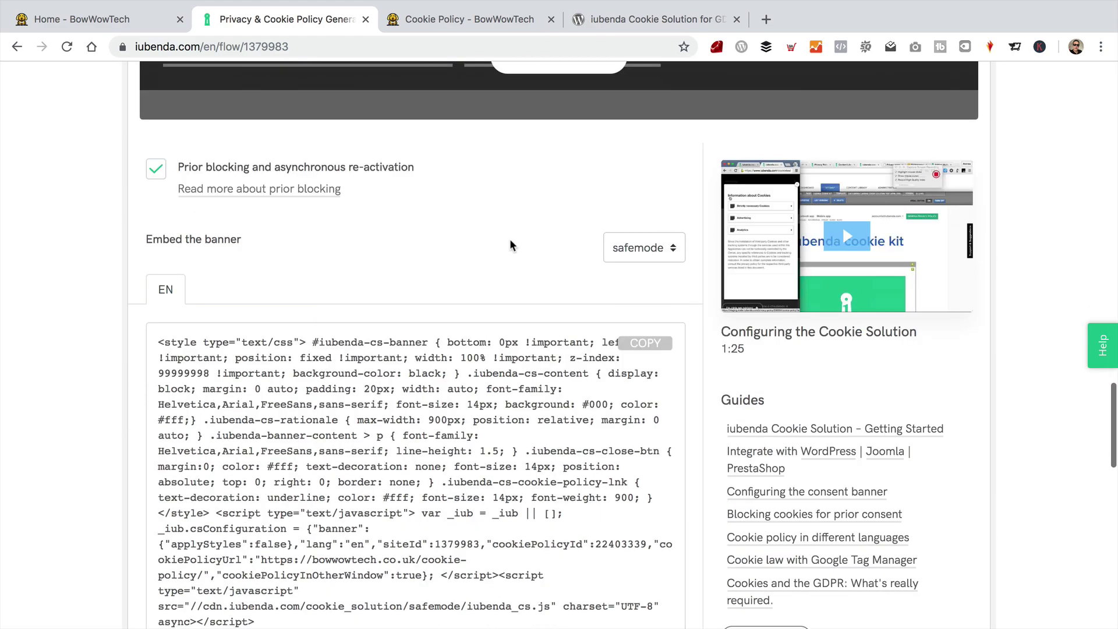